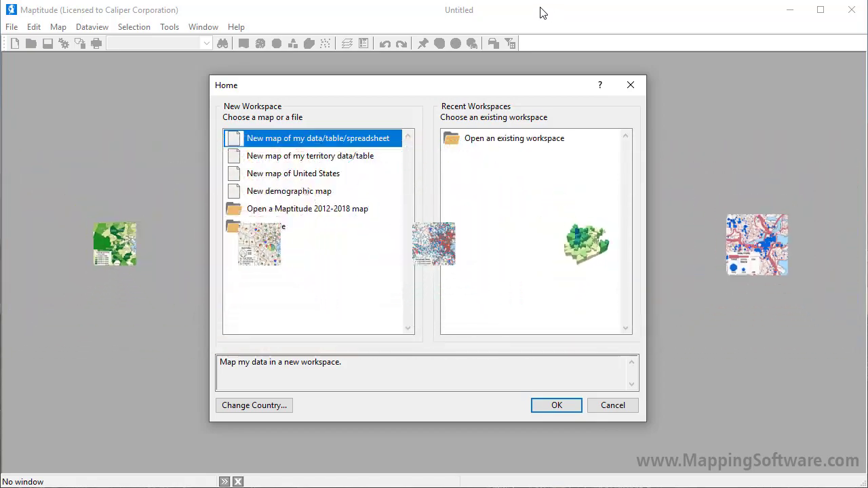
Create a new United States map with state boundaries using the Create-a-Map Wizard.
{"action": "left_click", "coordinate": [332, 174]}
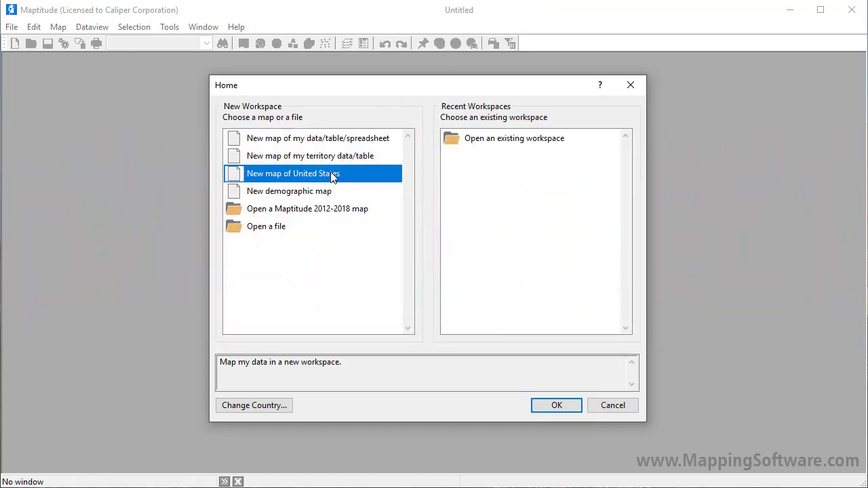
{"action": "left_click", "coordinate": [562, 405]}
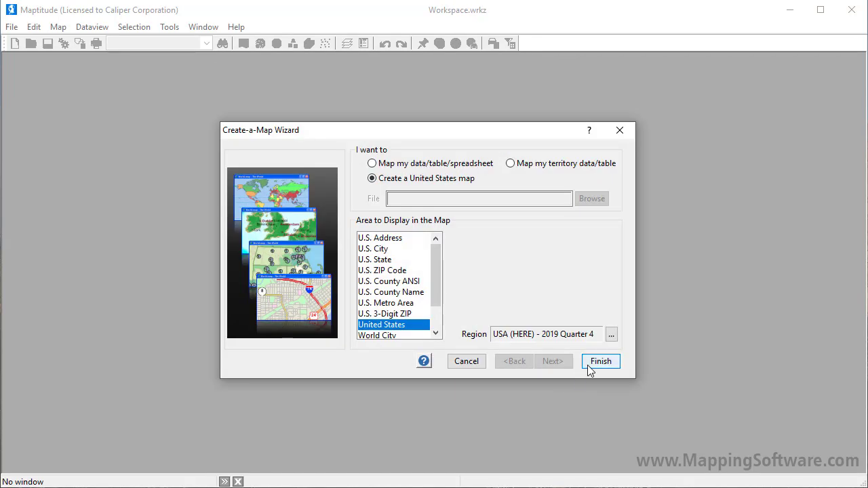
{"action": "left_click", "coordinate": [587, 364]}
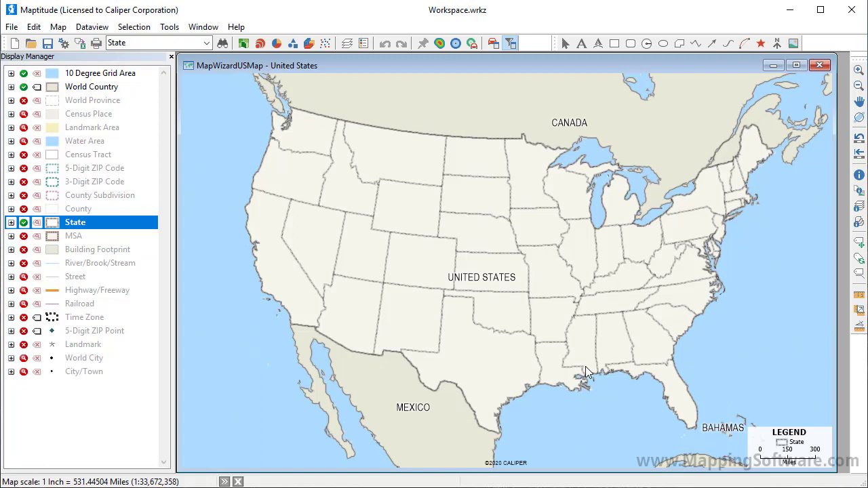
{"action": "right_click", "coordinate": [144, 226]}
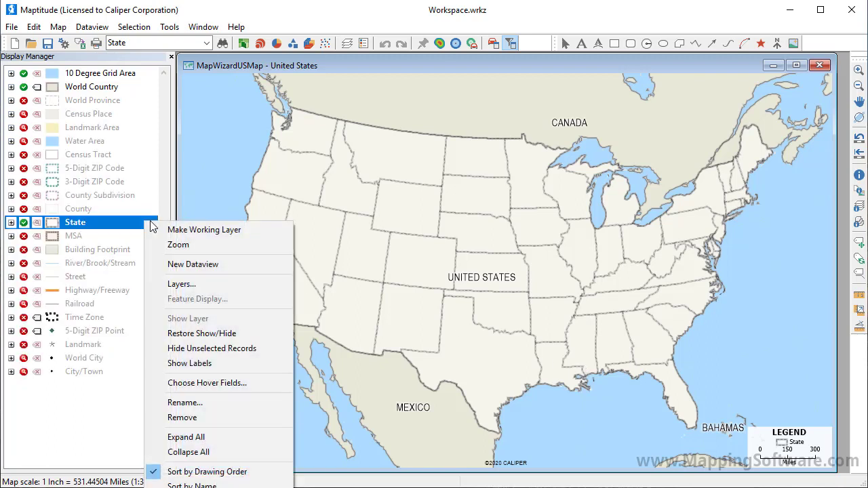
{"action": "left_click", "coordinate": [186, 230]}
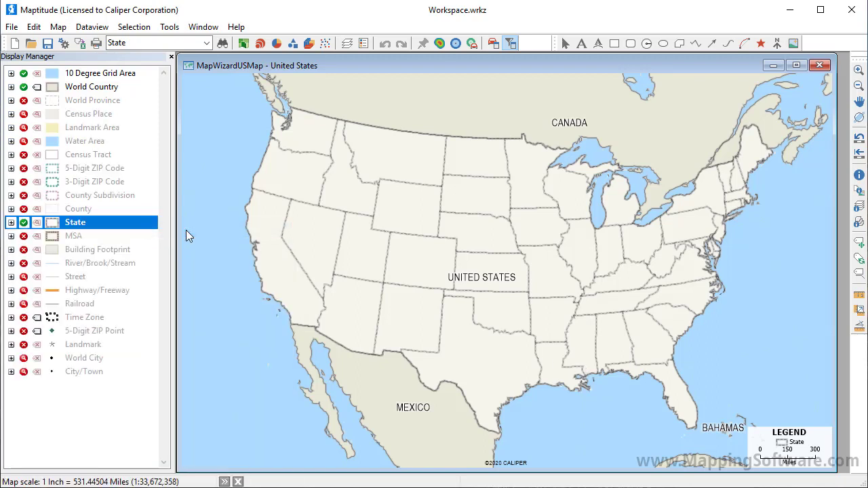
{"action": "left_click", "coordinate": [206, 44]}
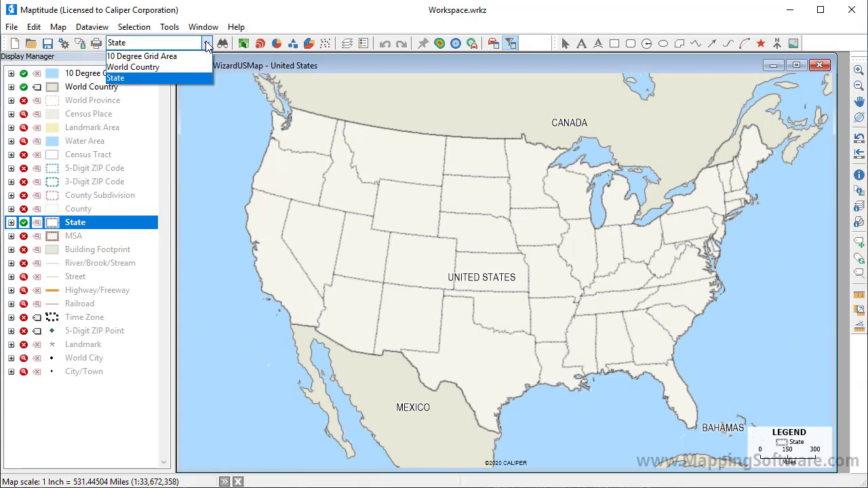
{"action": "left_click", "coordinate": [192, 81]}
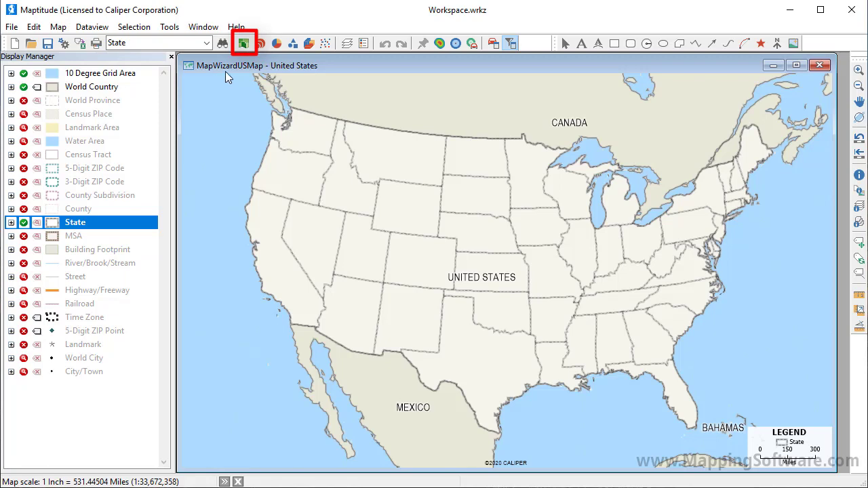
Apply a colour theme shading states by Median family income, found by filtering fields for 'family'.
{"action": "left_click", "coordinate": [244, 45]}
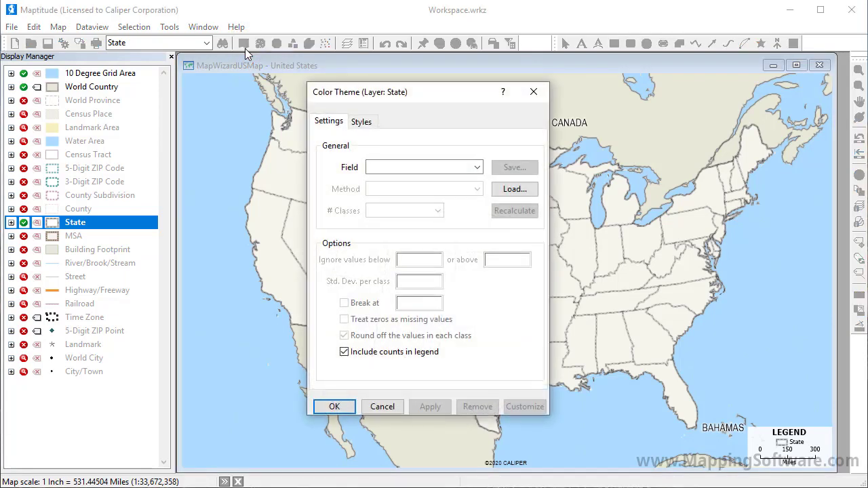
{"action": "left_click", "coordinate": [478, 167]}
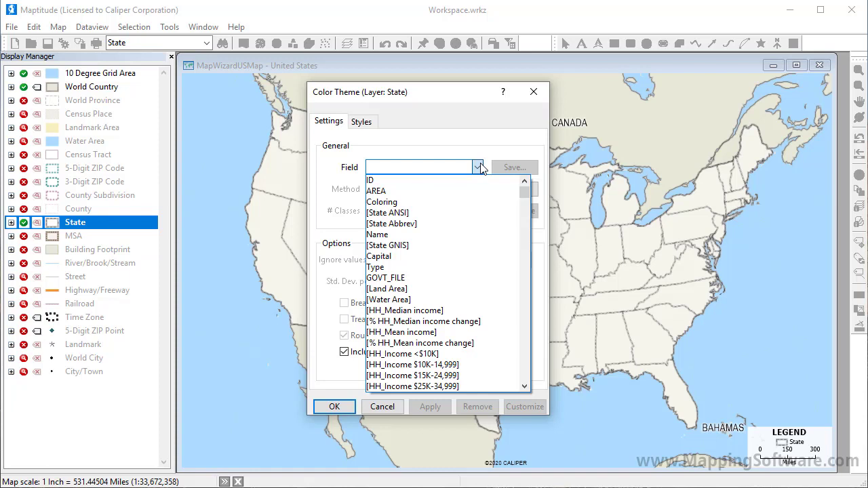
{"action": "type", "text": "family"}
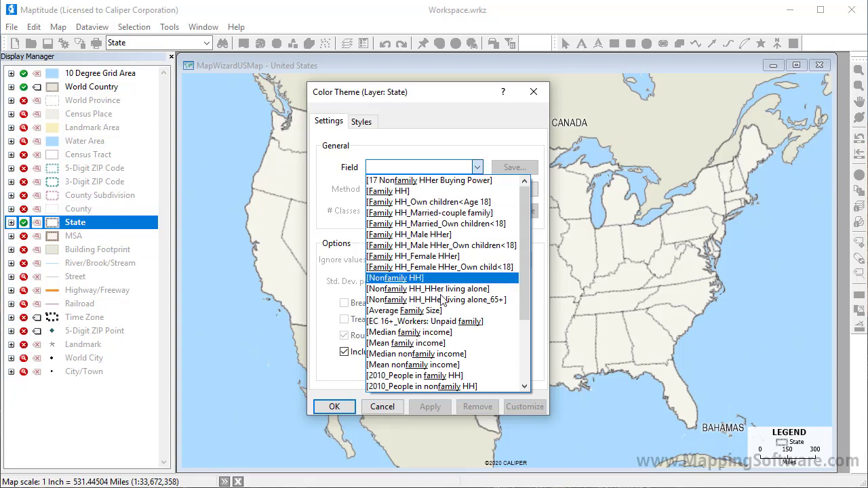
{"action": "left_click", "coordinate": [440, 332]}
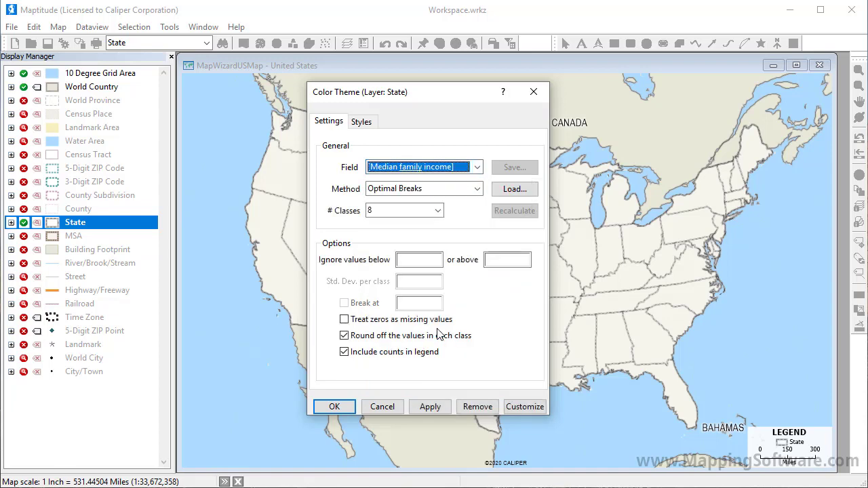
{"action": "left_click", "coordinate": [334, 407]}
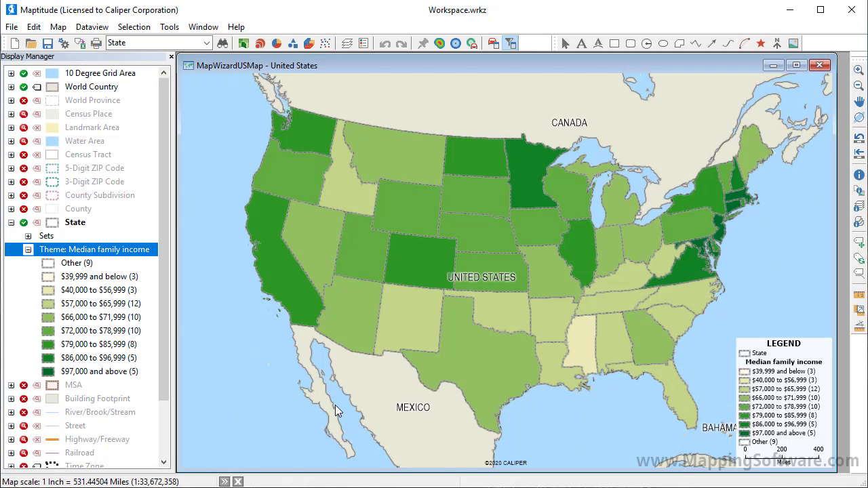
Reopen the income colour theme, keeping Optimal Breaks as the method and 8 classes.
{"action": "left_click", "coordinate": [244, 43]}
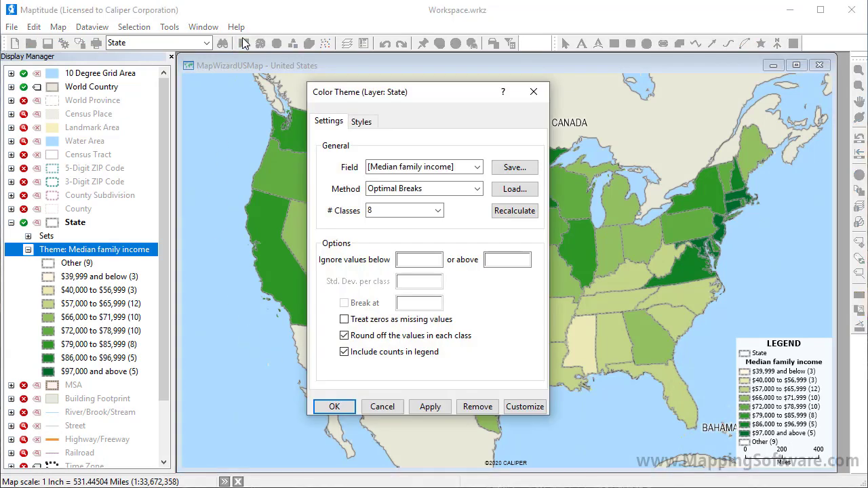
{"action": "left_click", "coordinate": [477, 189]}
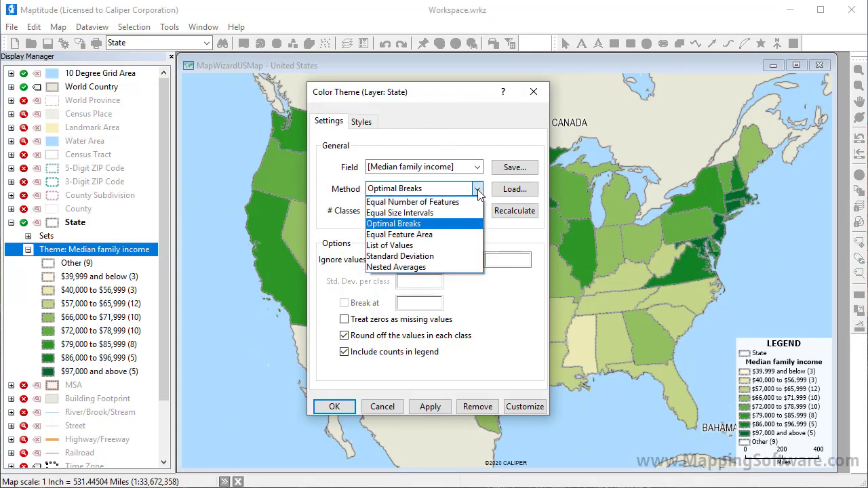
{"action": "left_click", "coordinate": [477, 190]}
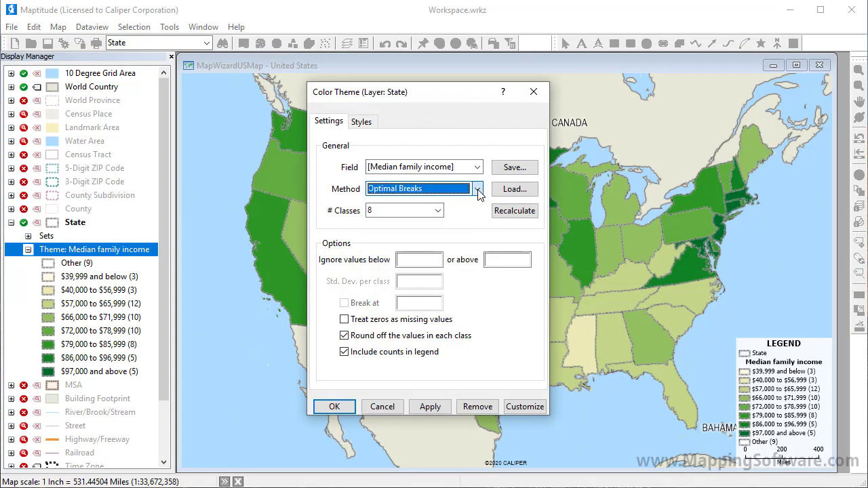
{"action": "left_click", "coordinate": [439, 211]}
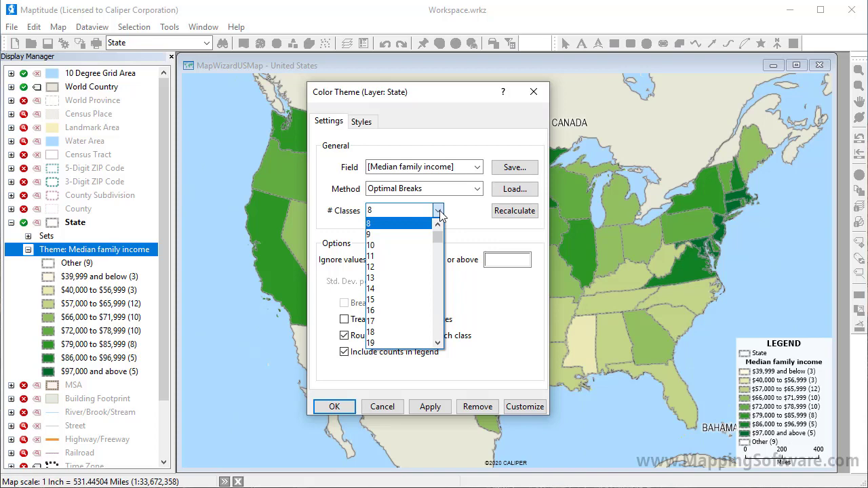
{"action": "left_click", "coordinate": [438, 211]}
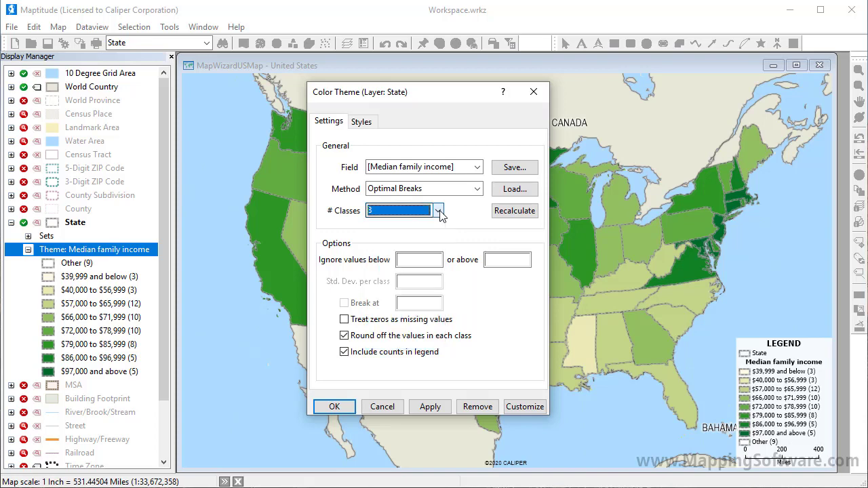
Switch to manual Steps breaks: 9 income classes starting at 20000 in 10000 increments.
{"action": "left_click", "coordinate": [519, 406]}
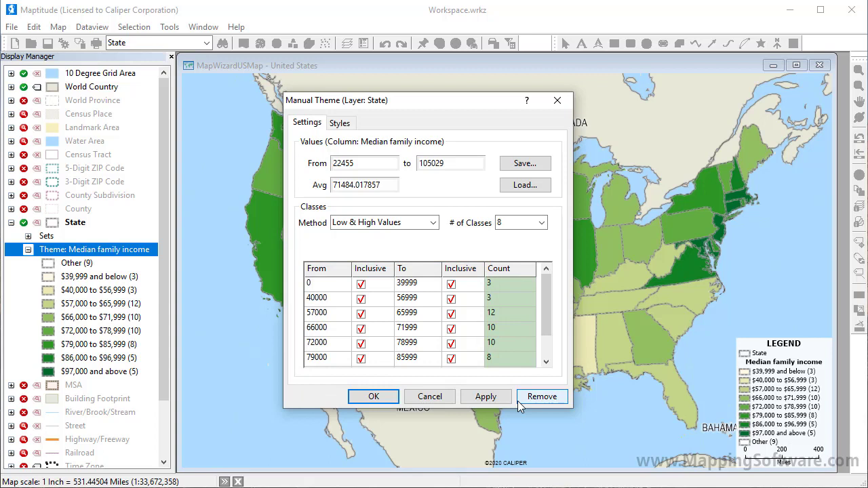
{"action": "left_click", "coordinate": [407, 225]}
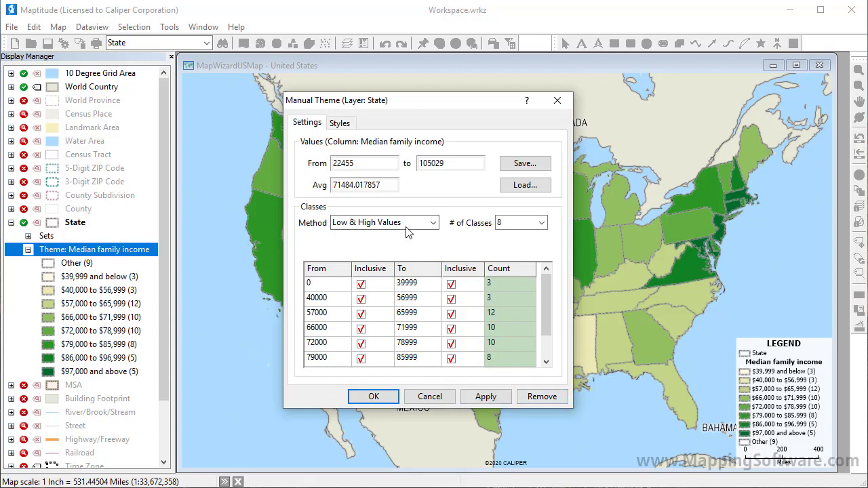
{"action": "left_click", "coordinate": [410, 268]}
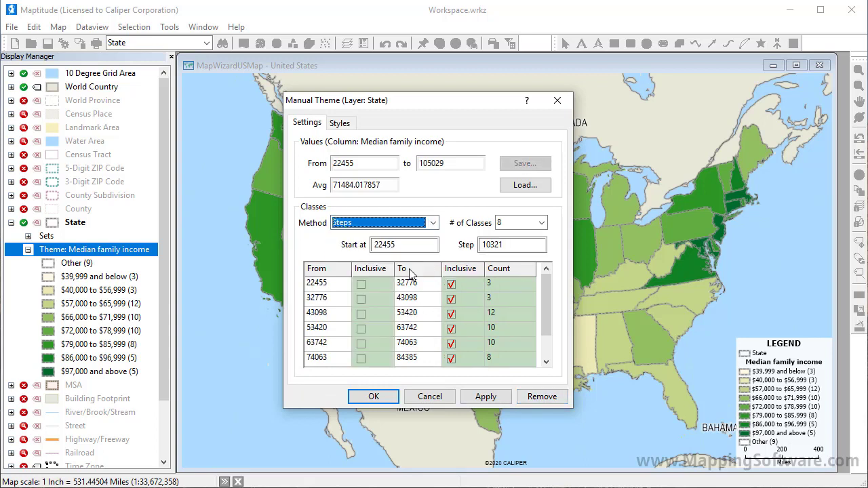
{"action": "left_click", "coordinate": [542, 224]}
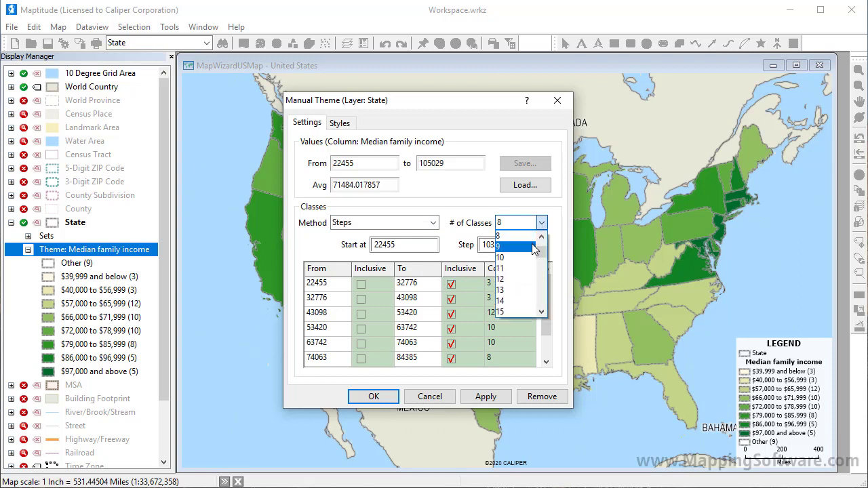
{"action": "left_click", "coordinate": [532, 243]}
{"action": "double_click", "coordinate": [386, 246]}
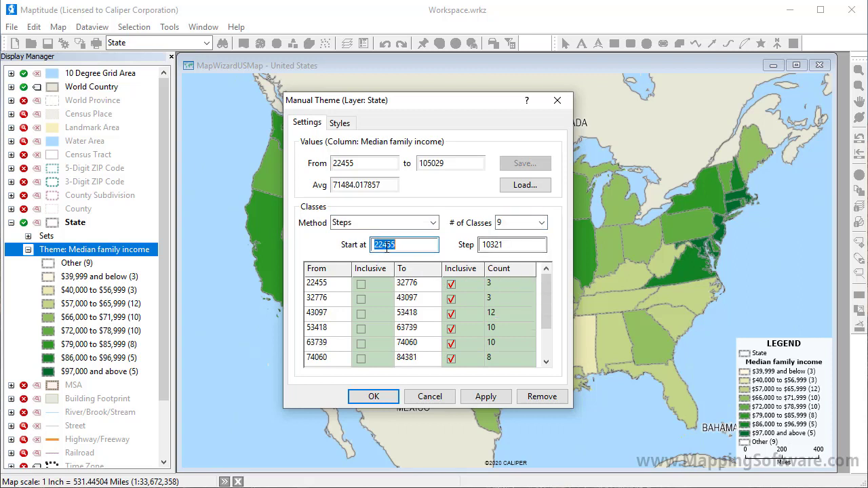
{"action": "type", "text": "20000"}
{"action": "double_click", "coordinate": [483, 245]}
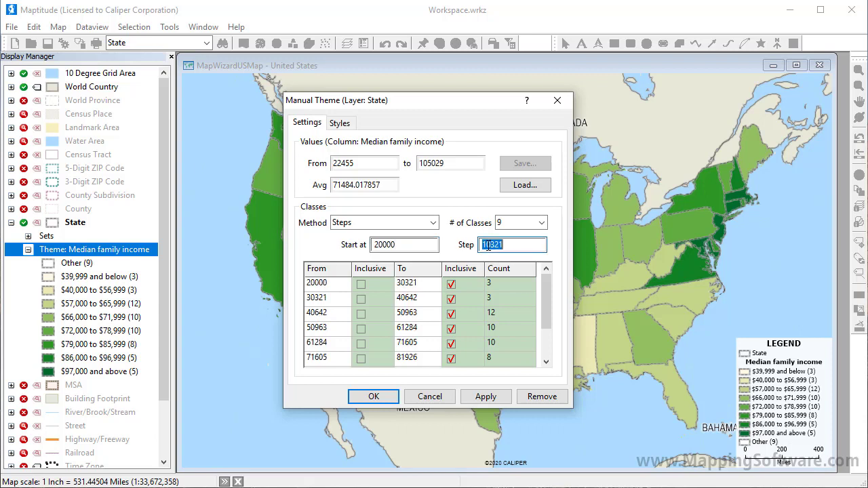
{"action": "type", "text": "10000"}
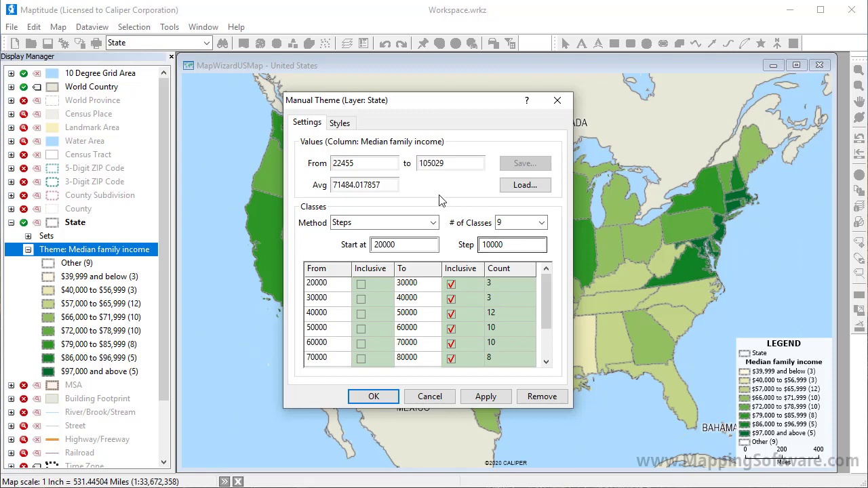
{"action": "left_click", "coordinate": [341, 123]}
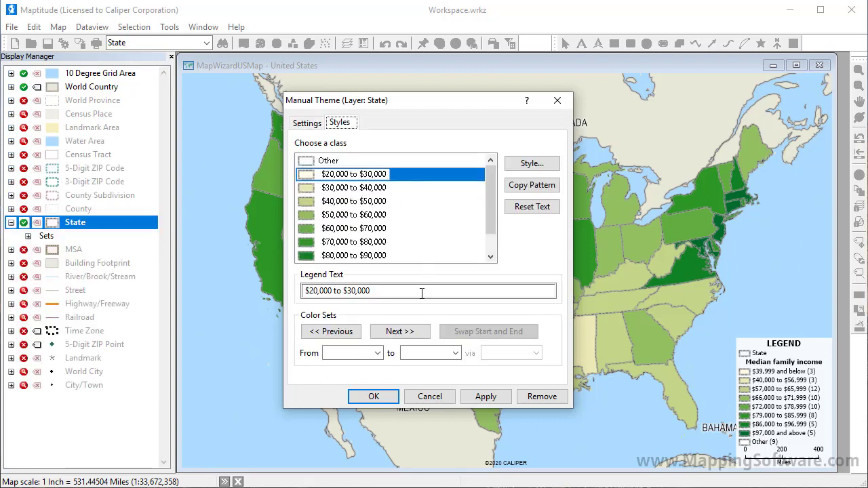
Browse preset colour ramps, return to the cream one, and set its end colour to navy.
{"action": "left_click", "coordinate": [405, 332]}
{"action": "left_click", "coordinate": [405, 331]}
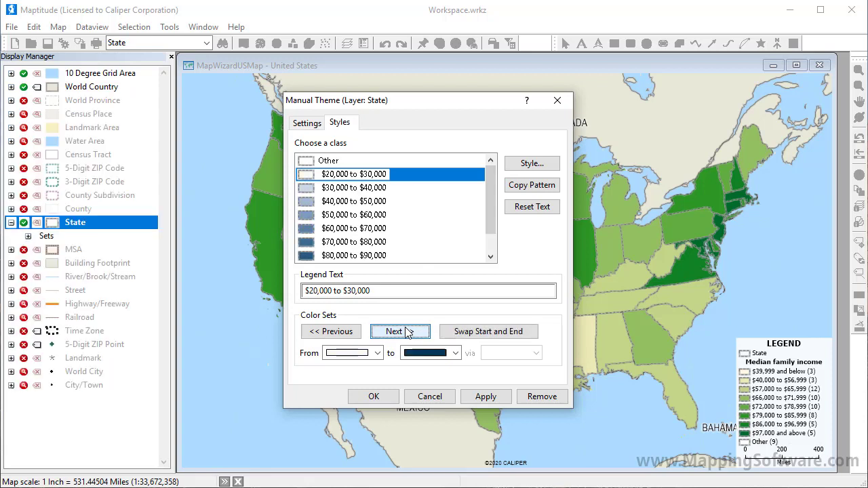
{"action": "left_click", "coordinate": [349, 332]}
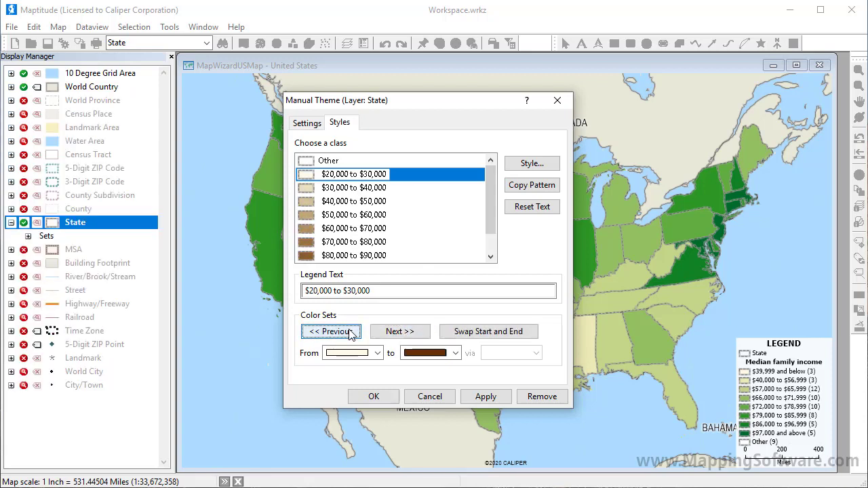
{"action": "left_click", "coordinate": [427, 353]}
{"action": "scroll", "coordinate": [457, 377], "scroll_direction": "up", "scroll_amount": 10}
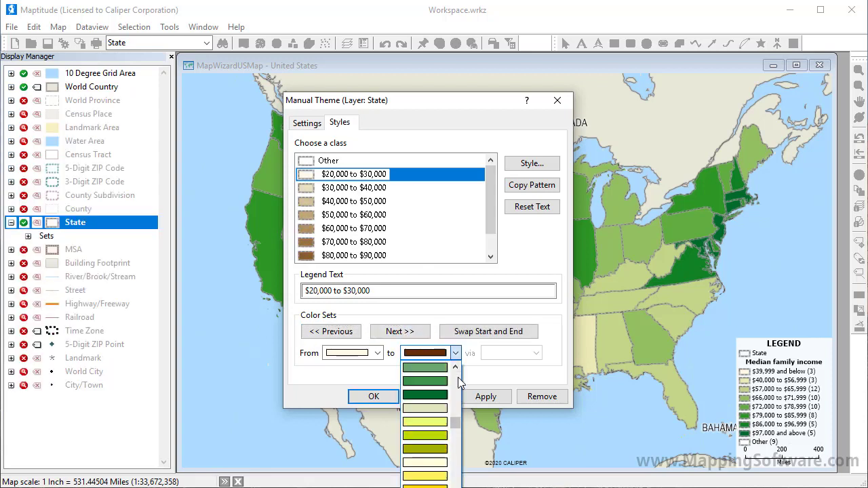
{"action": "scroll", "coordinate": [457, 377], "scroll_direction": "up", "scroll_amount": 3}
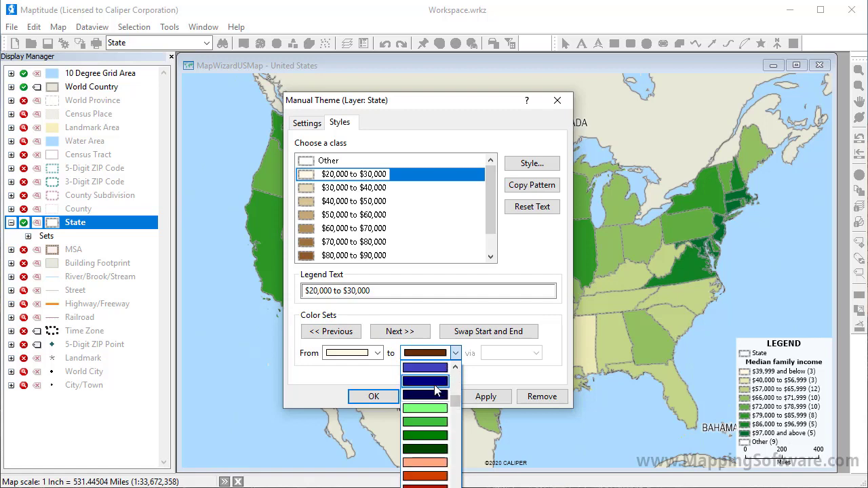
{"action": "left_click", "coordinate": [436, 392]}
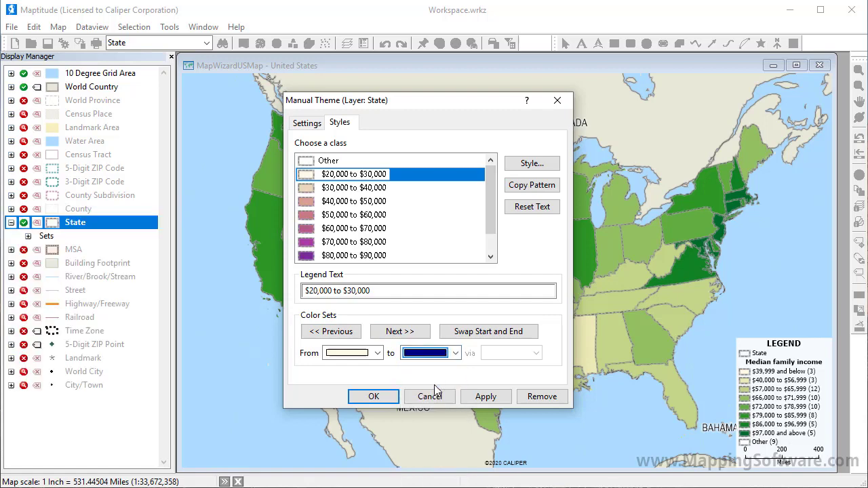
Apply the nine $10,000 income classes and turn on Display Hover data tips for states.
{"action": "left_click", "coordinate": [386, 396]}
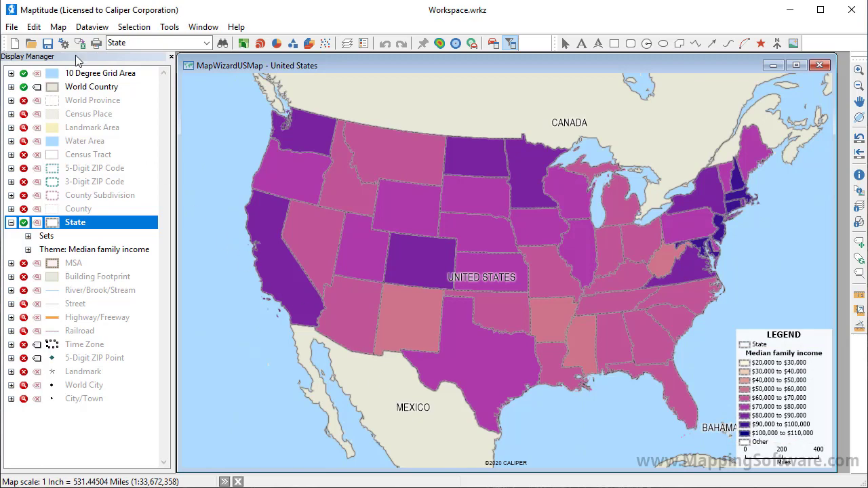
{"action": "left_click", "coordinate": [58, 27]}
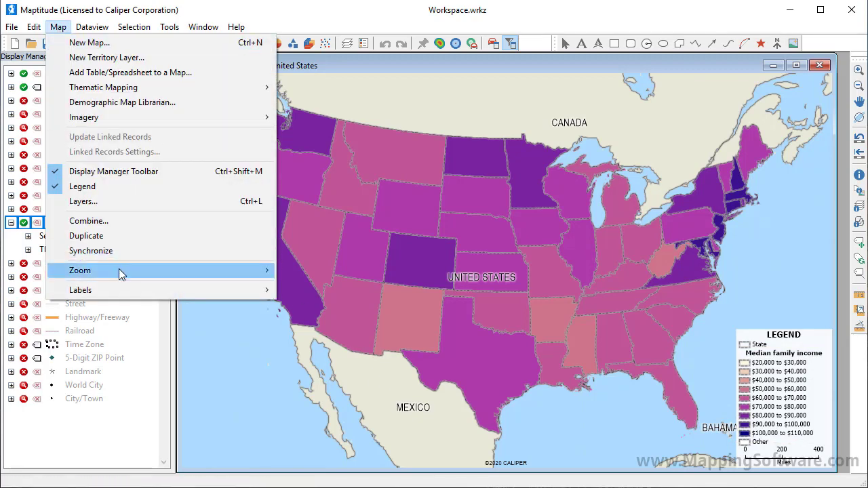
{"action": "mouse_move", "coordinate": [128, 288]}
{"action": "left_click", "coordinate": [309, 292]}
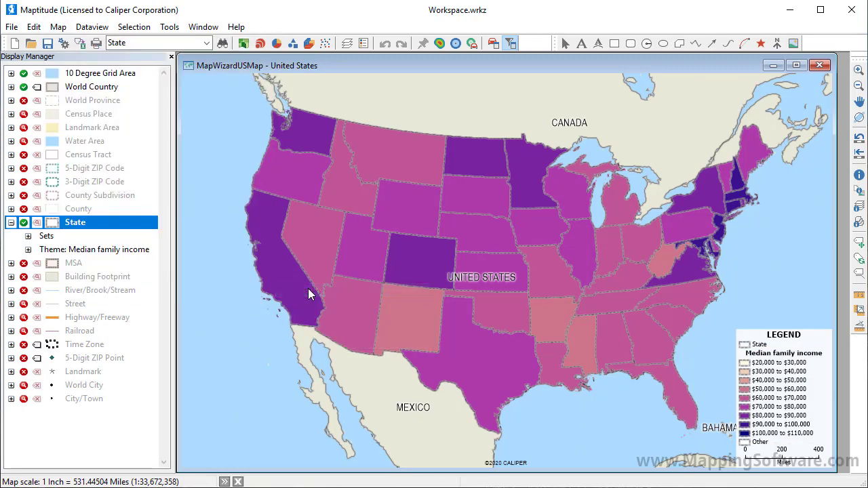
{"action": "mouse_move", "coordinate": [314, 233]}
{"action": "mouse_move", "coordinate": [517, 178]}
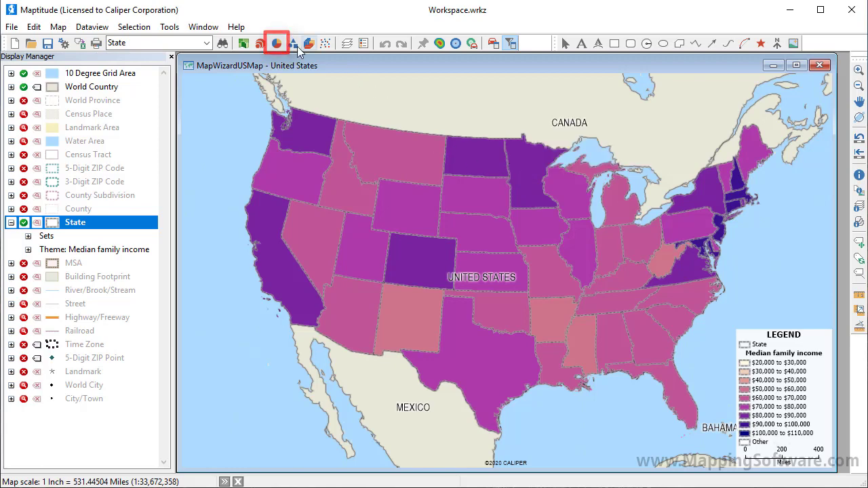
Add pie charts of Owner occupied versus Renter occupied housing, filtering fields by 'occup'.
{"action": "left_click", "coordinate": [276, 44]}
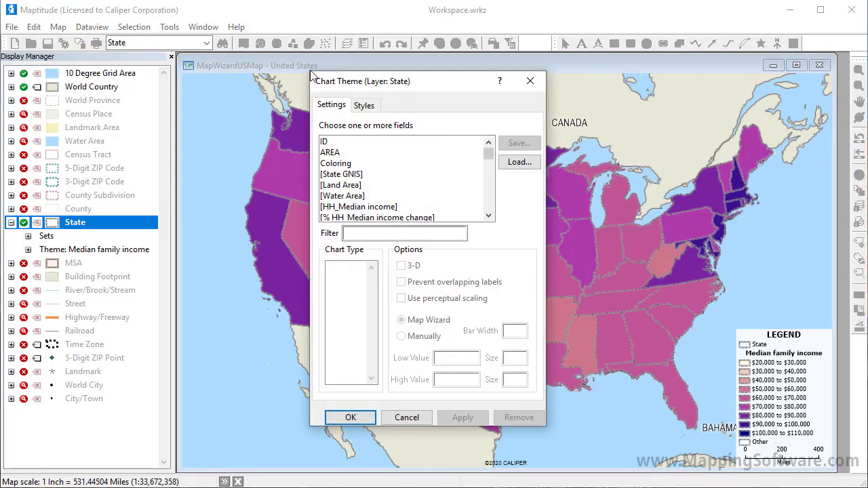
{"action": "left_click", "coordinate": [394, 236]}
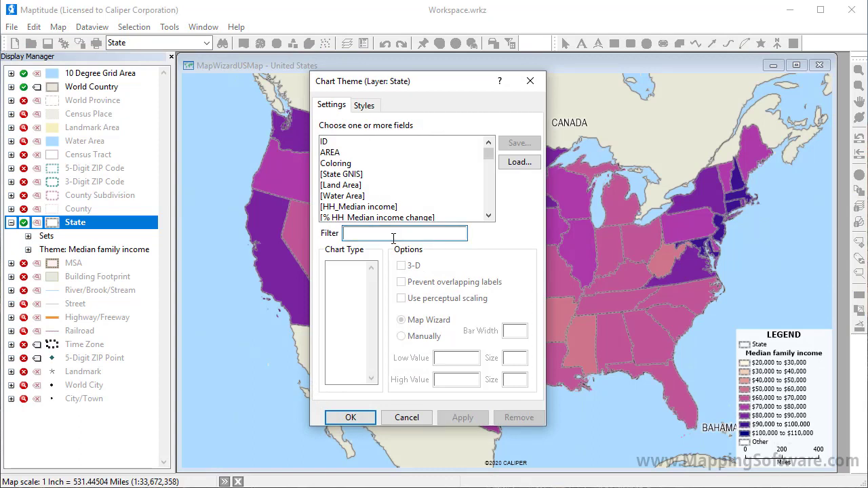
{"action": "type", "text": "occup"}
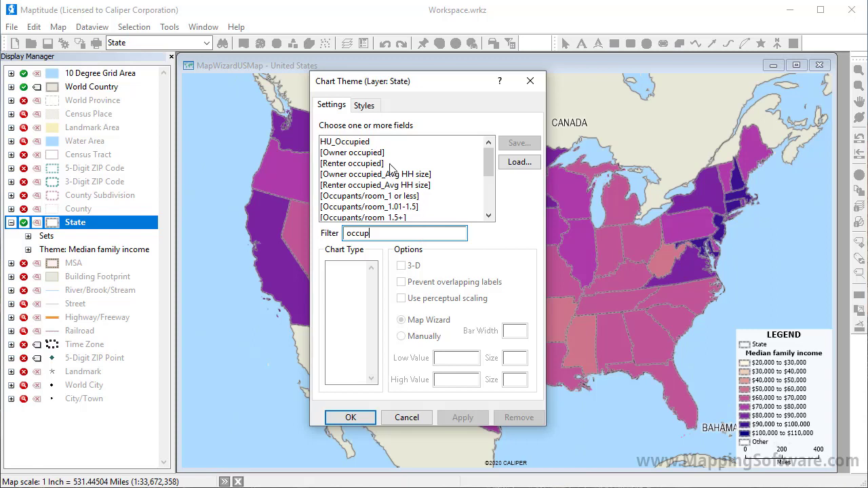
{"action": "left_click_drag", "start_coordinate": [390, 154], "coordinate": [387, 168]}
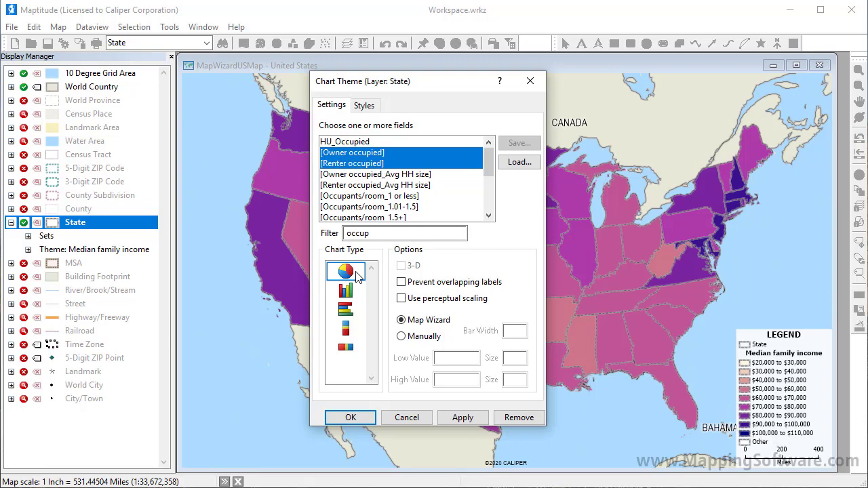
{"action": "left_click", "coordinate": [350, 416]}
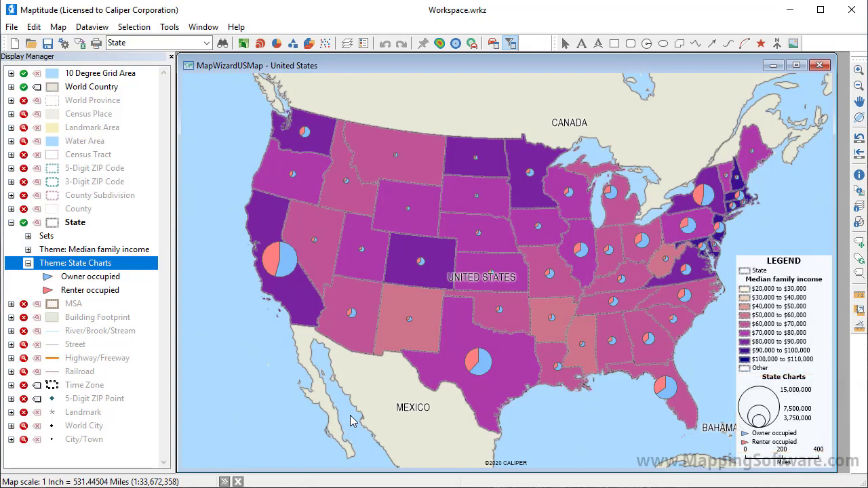
Set the pie charts' Low Value Size to 8.
{"action": "left_click", "coordinate": [278, 43]}
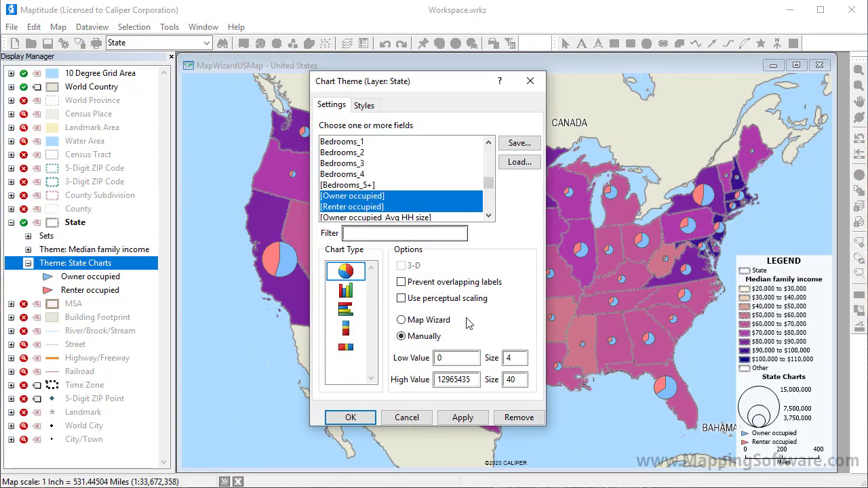
{"action": "left_click_drag", "start_coordinate": [524, 358], "coordinate": [502, 359]}
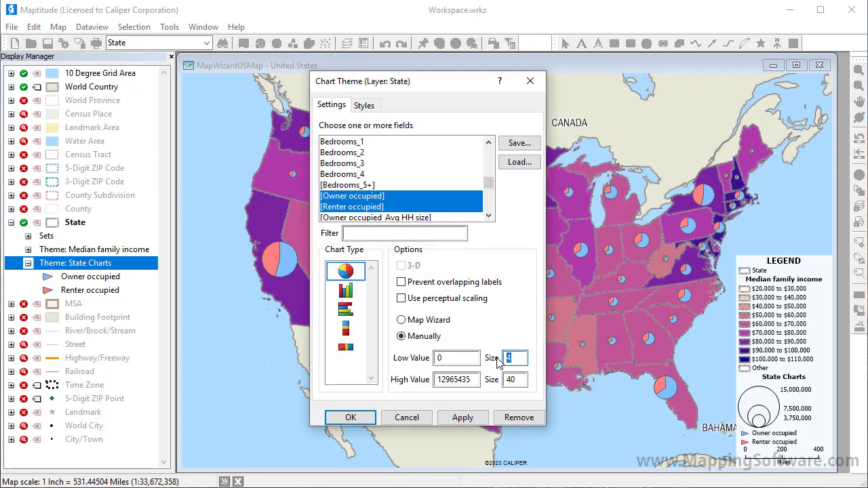
{"action": "type", "text": "8"}
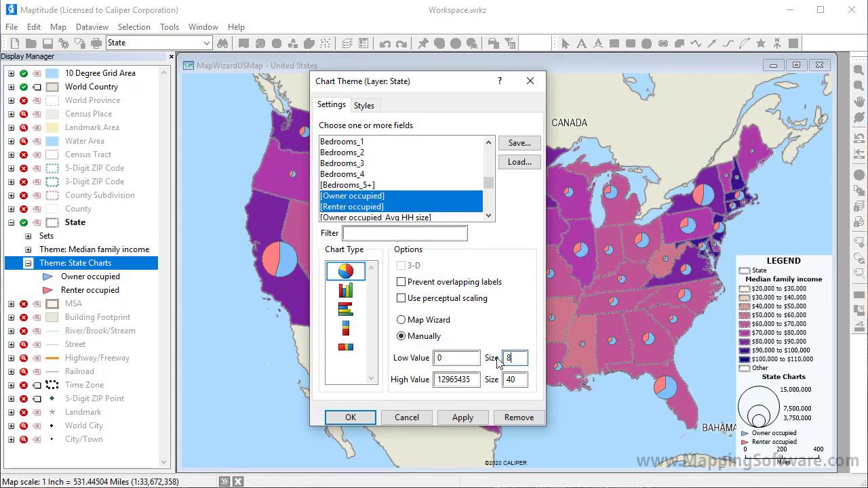
Give the Renter occupied slices a yellow fill and apply the chart settings.
{"action": "left_click", "coordinate": [364, 106]}
{"action": "left_click", "coordinate": [360, 158]}
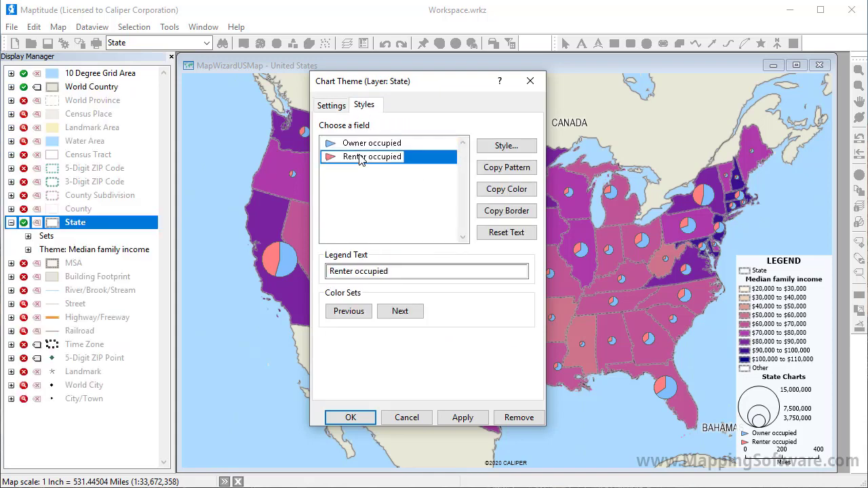
{"action": "left_click", "coordinate": [507, 145]}
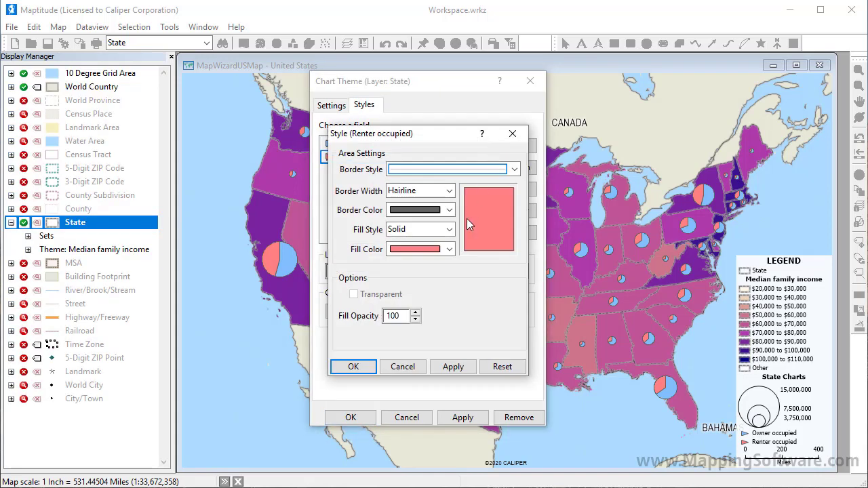
{"action": "left_click", "coordinate": [449, 249]}
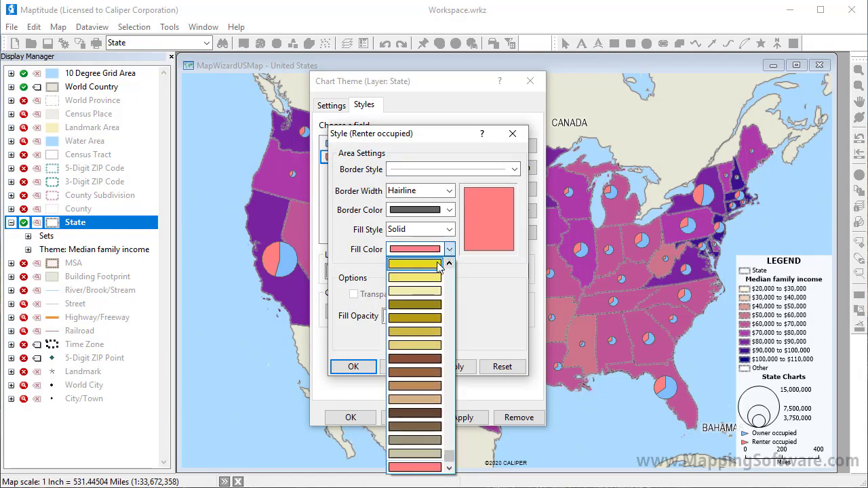
{"action": "left_click", "coordinate": [439, 265]}
{"action": "left_click", "coordinate": [351, 366]}
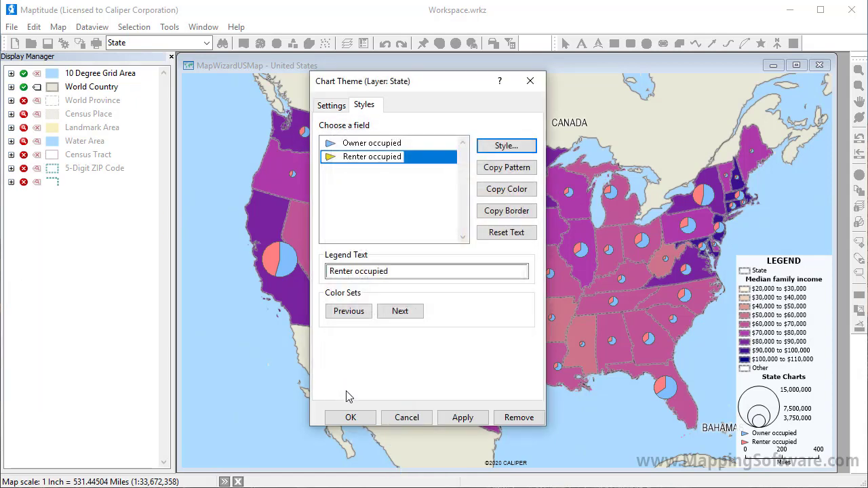
{"action": "left_click", "coordinate": [350, 417]}
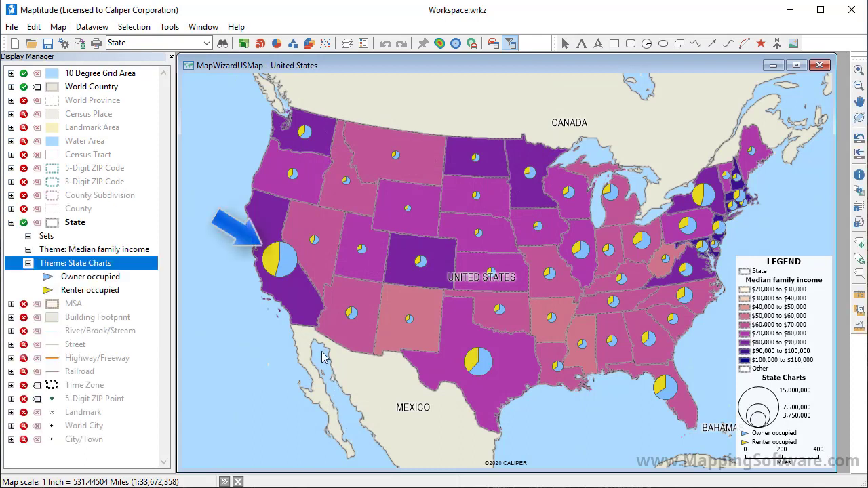
{"action": "mouse_move", "coordinate": [293, 296]}
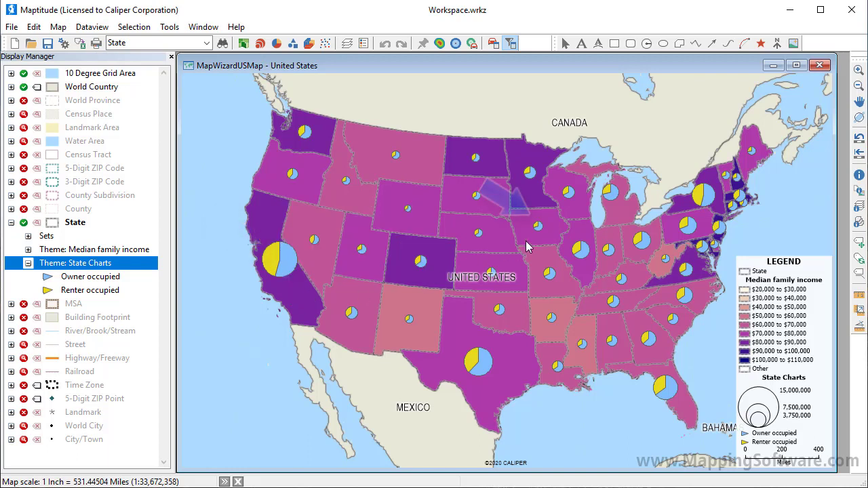
{"action": "mouse_move", "coordinate": [549, 234]}
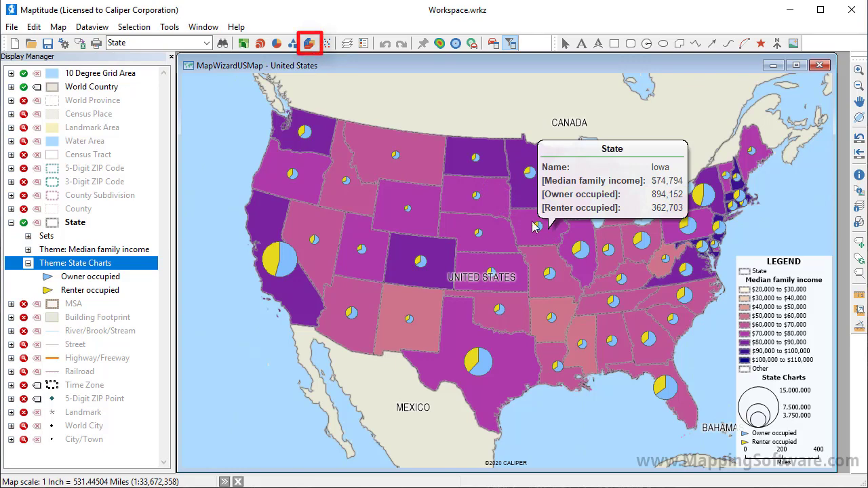
Build a 3D theme of the states with height from HH_Median income, reviewing its options and styles.
{"action": "left_click", "coordinate": [309, 43]}
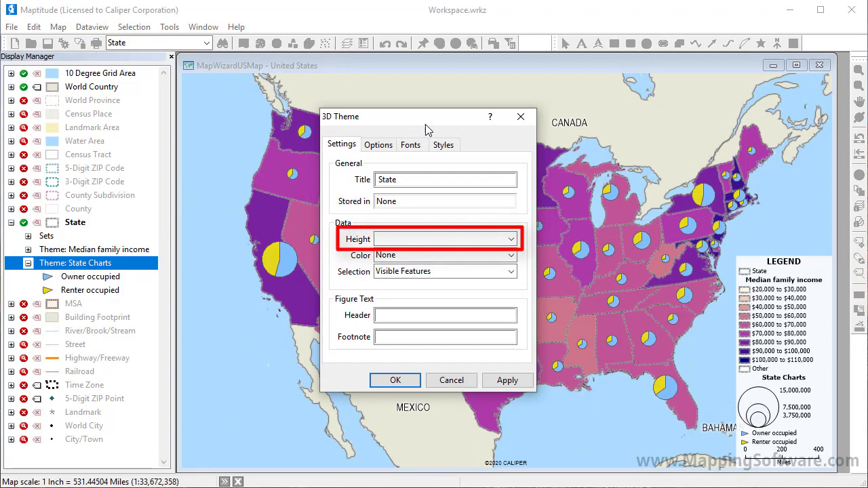
{"action": "left_click", "coordinate": [510, 239]}
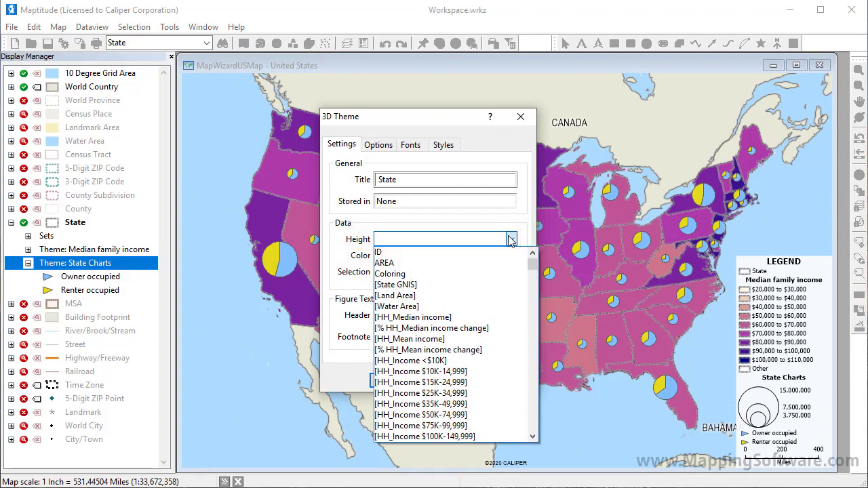
{"action": "left_click", "coordinate": [484, 316]}
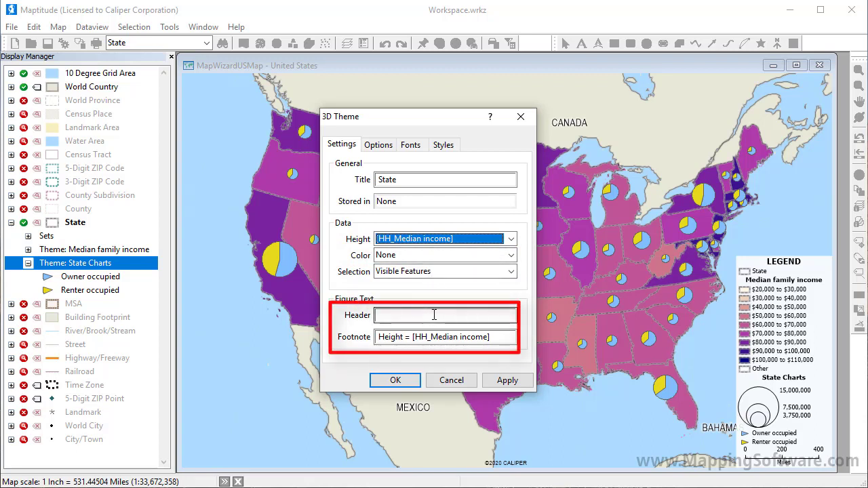
{"action": "left_click", "coordinate": [386, 149]}
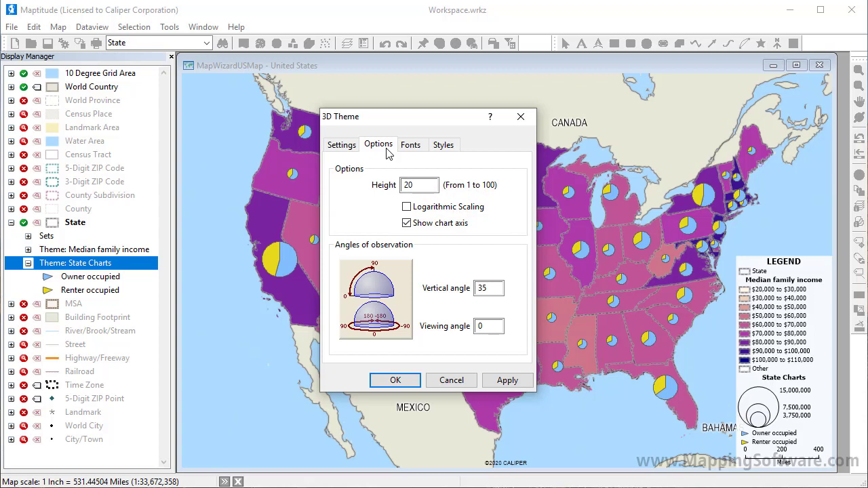
{"action": "left_click", "coordinate": [438, 147]}
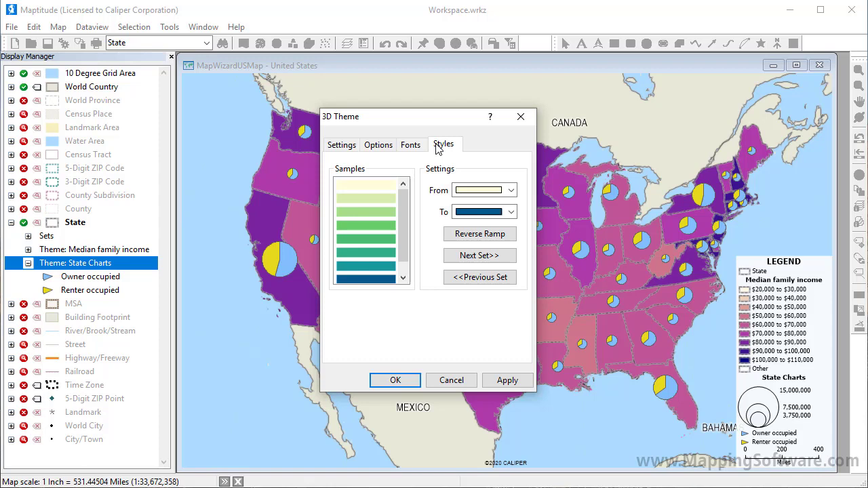
{"action": "left_click", "coordinate": [393, 379]}
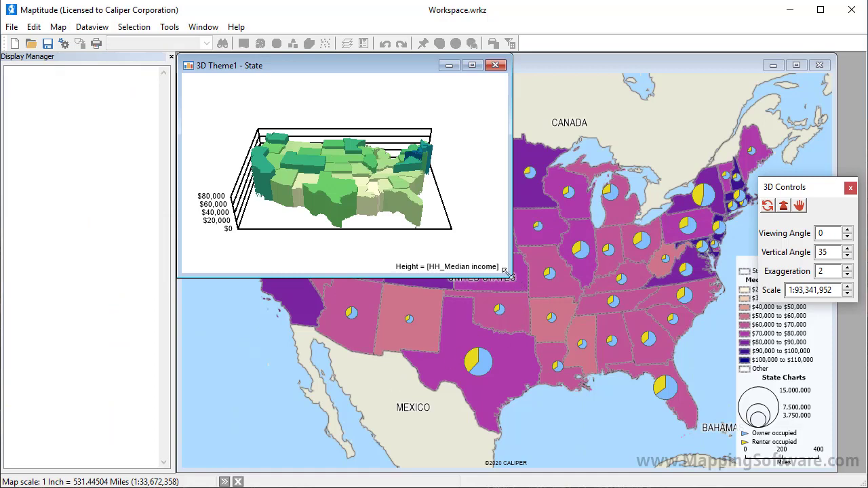
Enlarge the 3D window and set viewing angle 15, vertical angle 45, exaggeration 3.
{"action": "left_click_drag", "start_coordinate": [513, 277], "coordinate": [747, 432]}
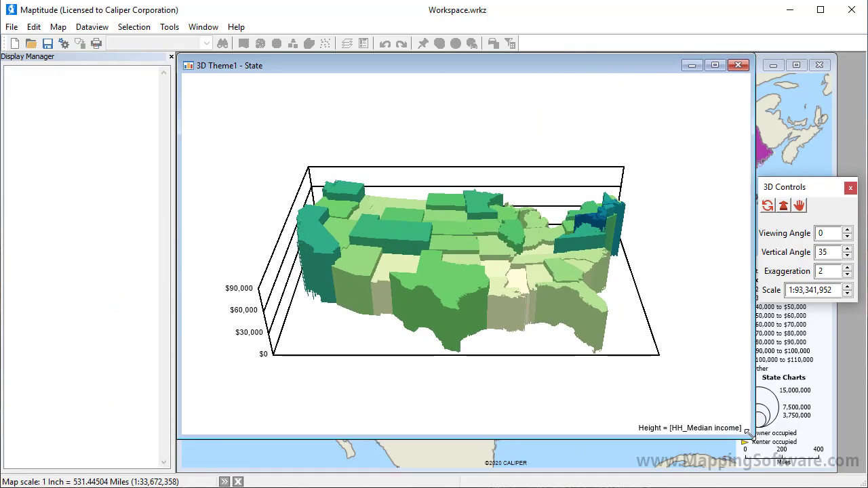
{"action": "left_click", "coordinate": [847, 230]}
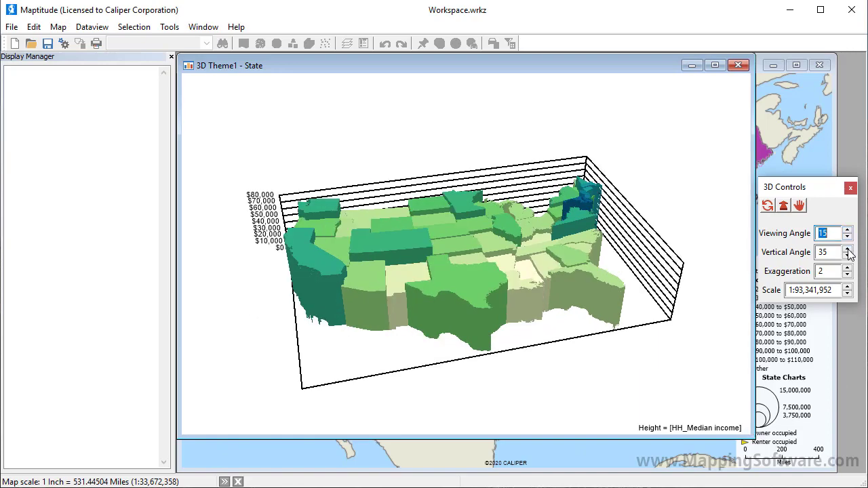
{"action": "left_click", "coordinate": [848, 248]}
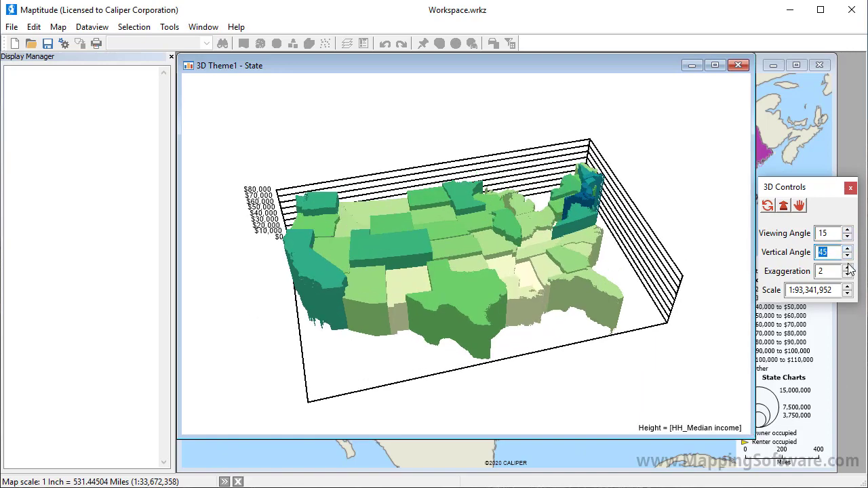
{"action": "left_click", "coordinate": [847, 268]}
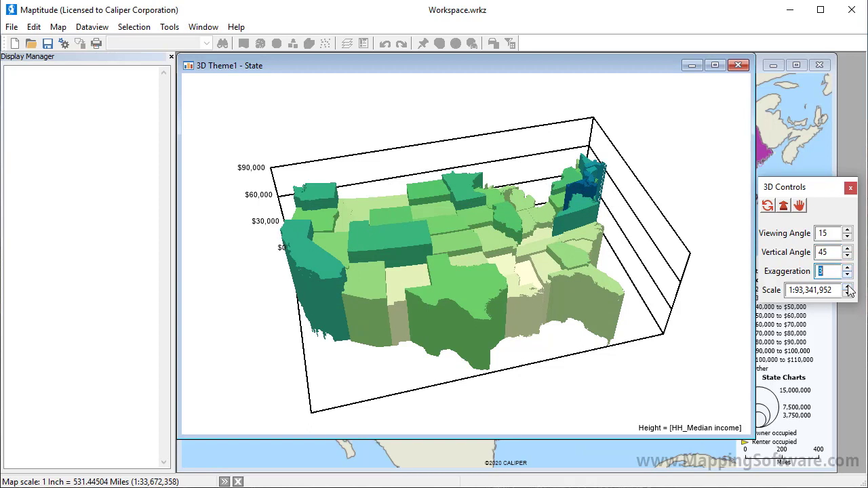
{"action": "left_click", "coordinate": [847, 286]}
{"action": "left_click", "coordinate": [848, 287]}
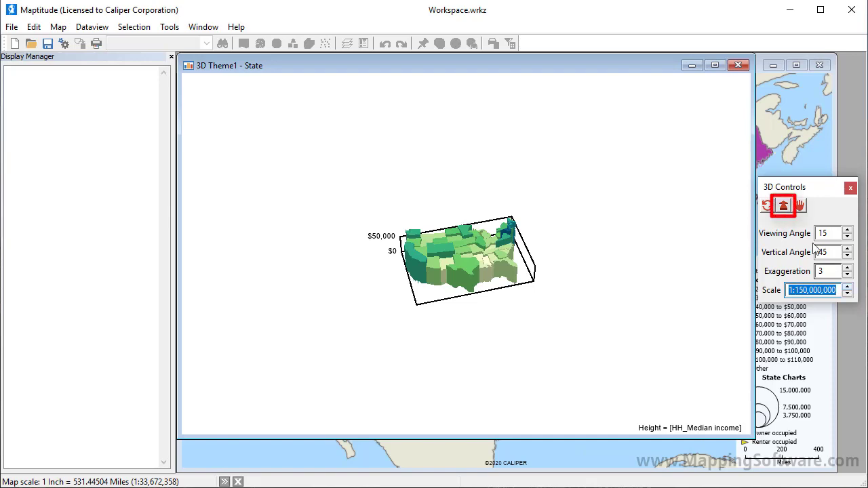
Zoom the 3D map to fill the window and rotate it to a new angle.
{"action": "left_click", "coordinate": [784, 210]}
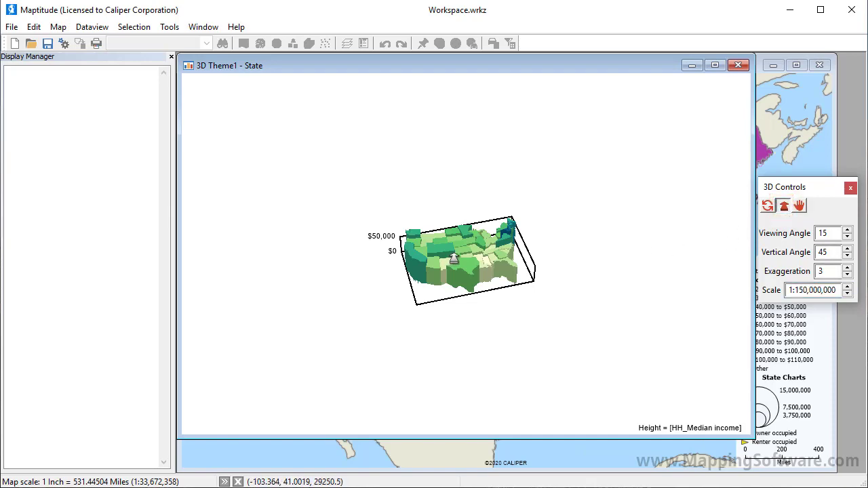
{"action": "left_click_drag", "start_coordinate": [456, 260], "coordinate": [459, 287]}
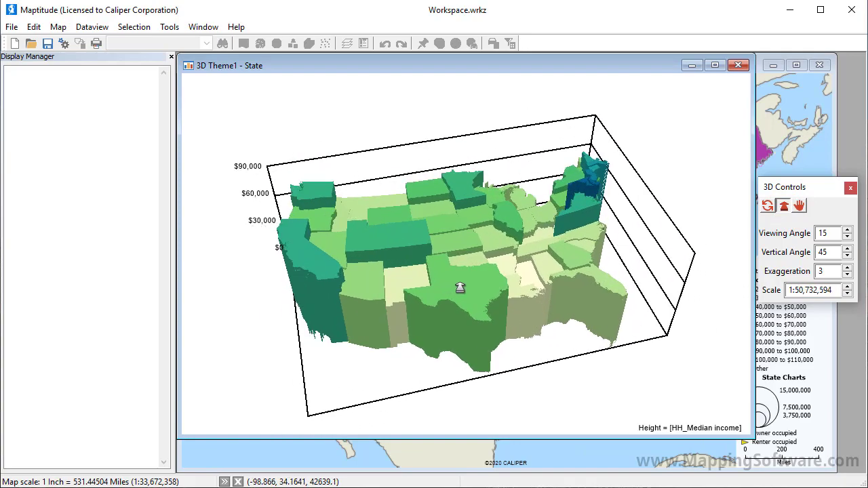
{"action": "left_click", "coordinate": [767, 206]}
{"action": "left_click_drag", "start_coordinate": [650, 267], "coordinate": [525, 240]}
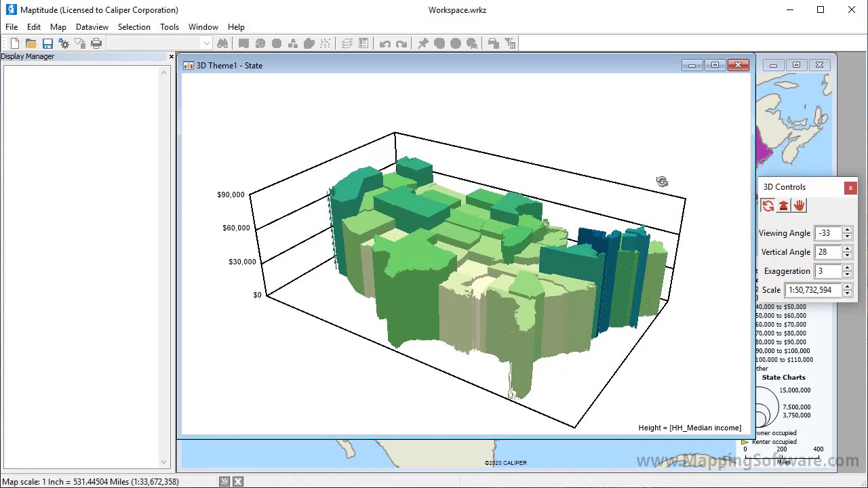
Back on the US map, remove the median-income colour theme and reopen Chart Theme settings.
{"action": "left_click", "coordinate": [778, 116]}
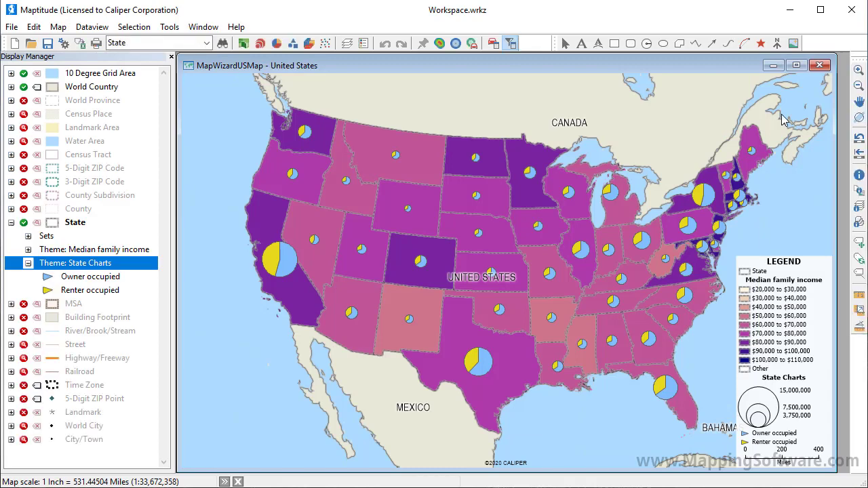
{"action": "left_click", "coordinate": [243, 43]}
{"action": "left_click", "coordinate": [526, 395]}
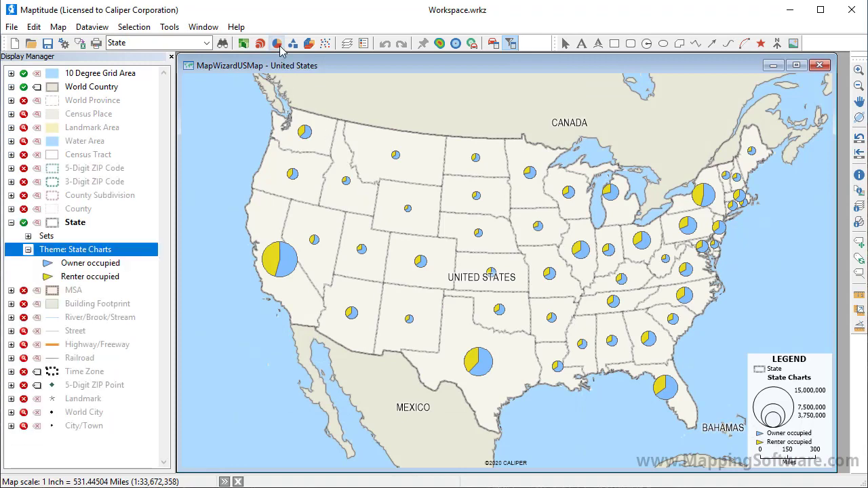
{"action": "left_click", "coordinate": [276, 43]}
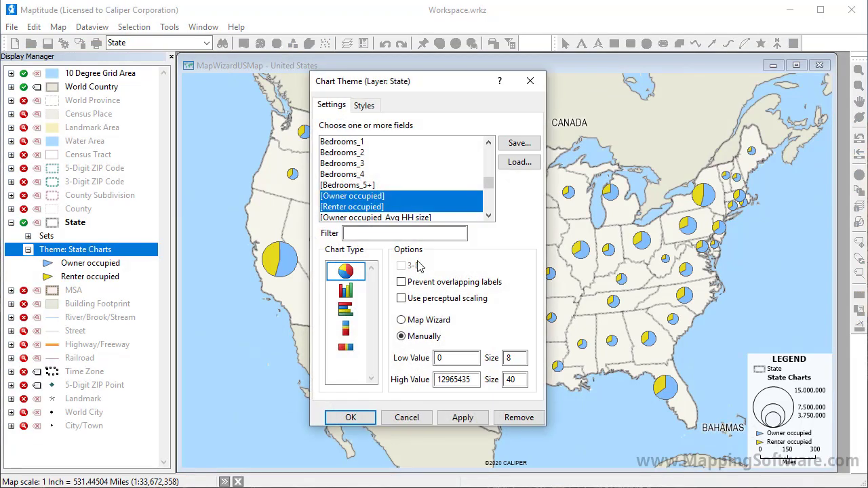
Remove the pie-chart theme, display the County layer and set County as the working layer.
{"action": "left_click", "coordinate": [519, 419]}
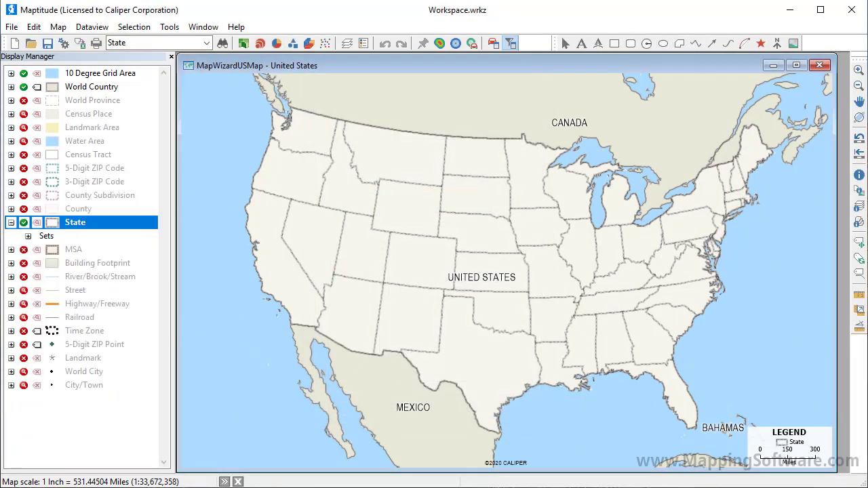
{"action": "left_click", "coordinate": [23, 210]}
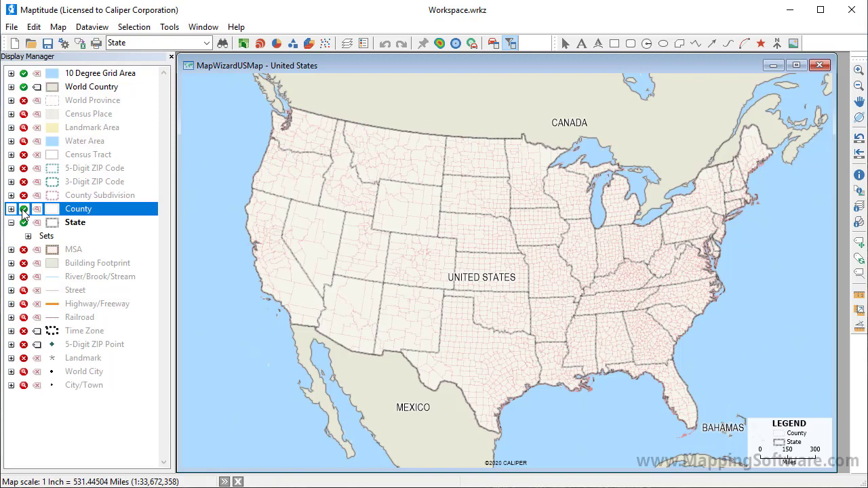
{"action": "right_click", "coordinate": [72, 210]}
{"action": "left_click", "coordinate": [98, 220]}
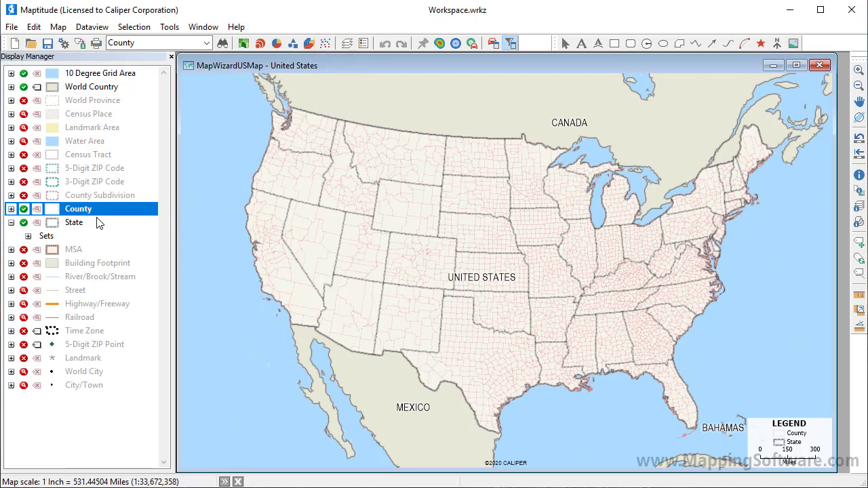
Build a County dot-density theme from the Hispanic Origin and Not Hispanic Origin fields at 75,000 per dot.
{"action": "left_click", "coordinate": [325, 43]}
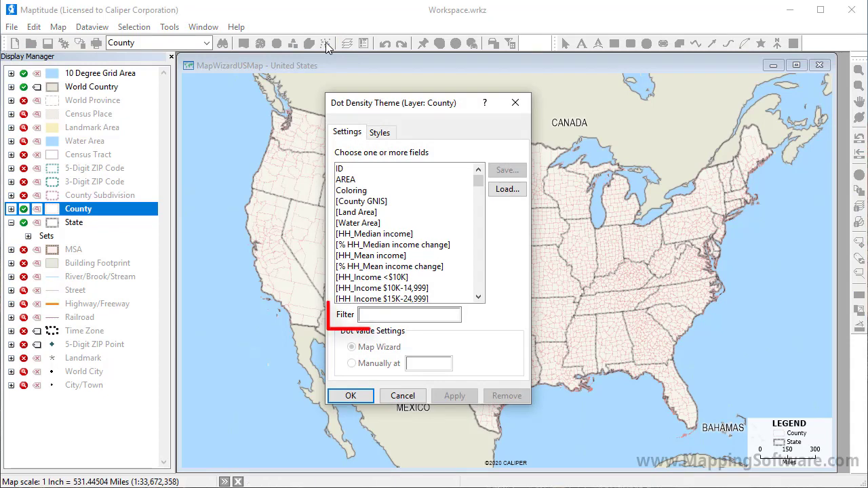
{"action": "left_click", "coordinate": [388, 314]}
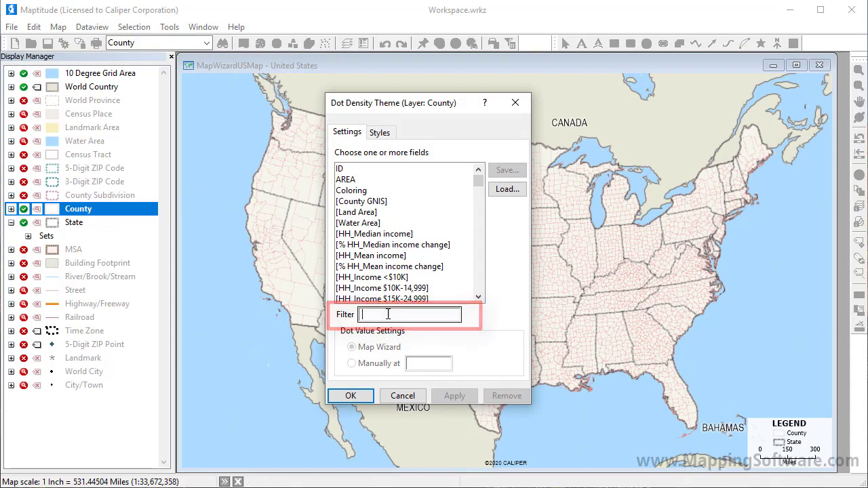
{"action": "type", "text": "hispanic"}
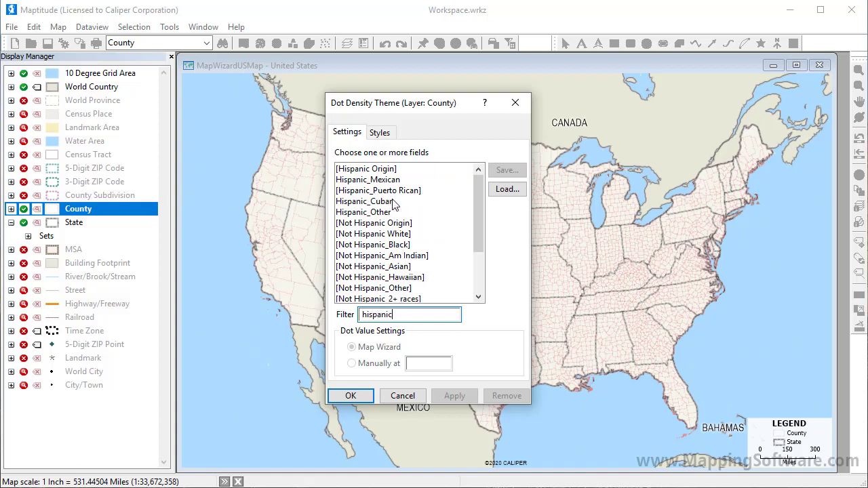
{"action": "left_click", "coordinate": [380, 170]}
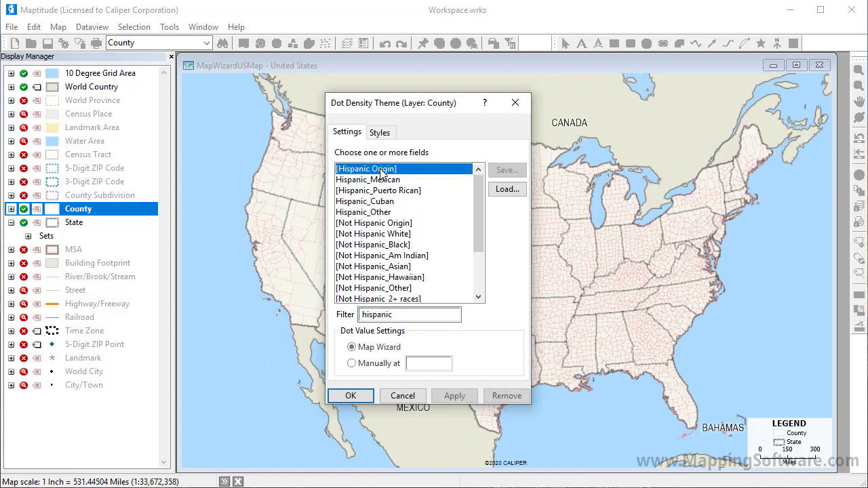
{"action": "left_click", "coordinate": [380, 225]}
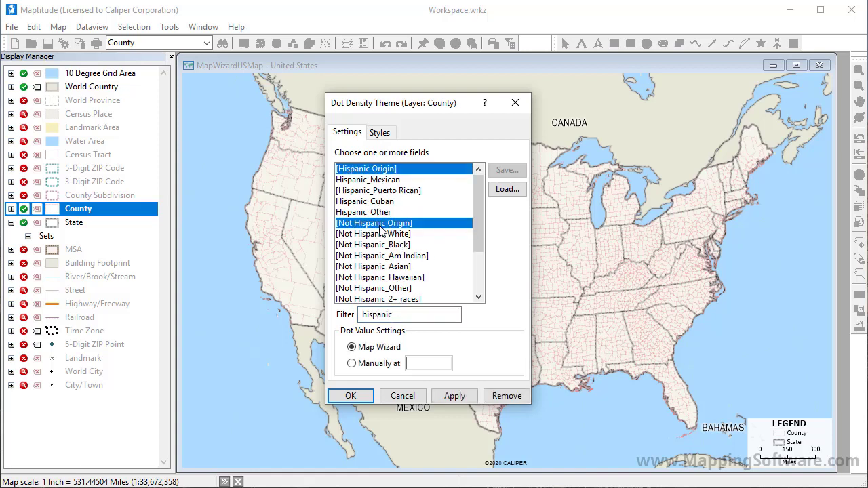
{"action": "left_click", "coordinate": [353, 395]}
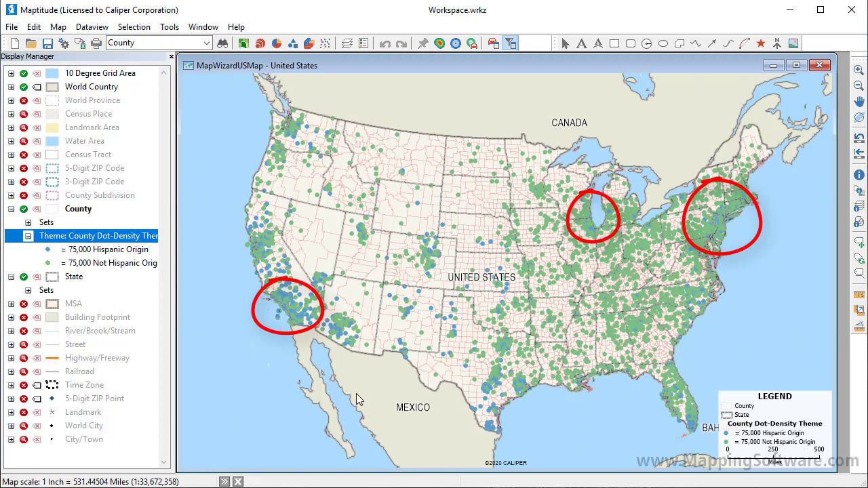
Change the dot-density value manually to 40,000 people per dot.
{"action": "left_click", "coordinate": [324, 44]}
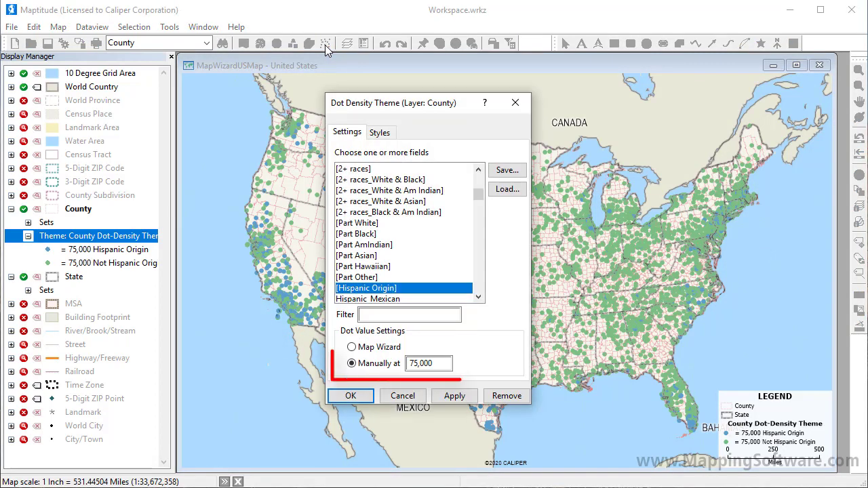
{"action": "left_click_drag", "start_coordinate": [449, 363], "coordinate": [403, 366]}
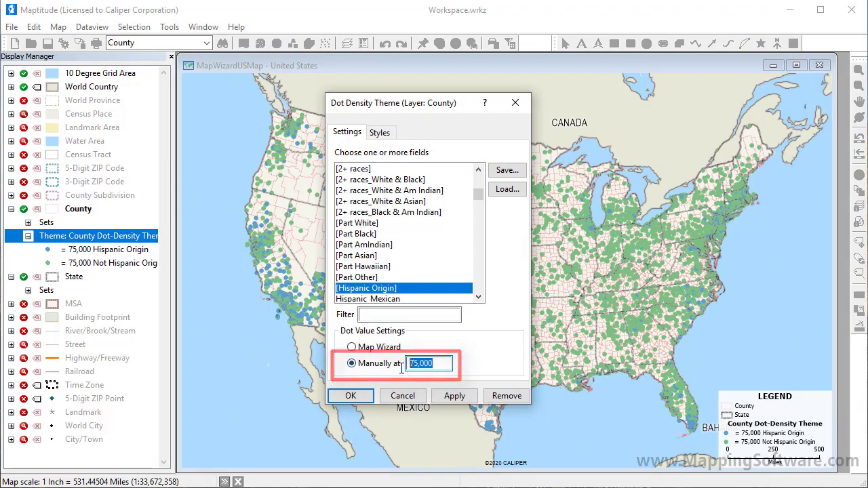
{"action": "type", "text": "40000"}
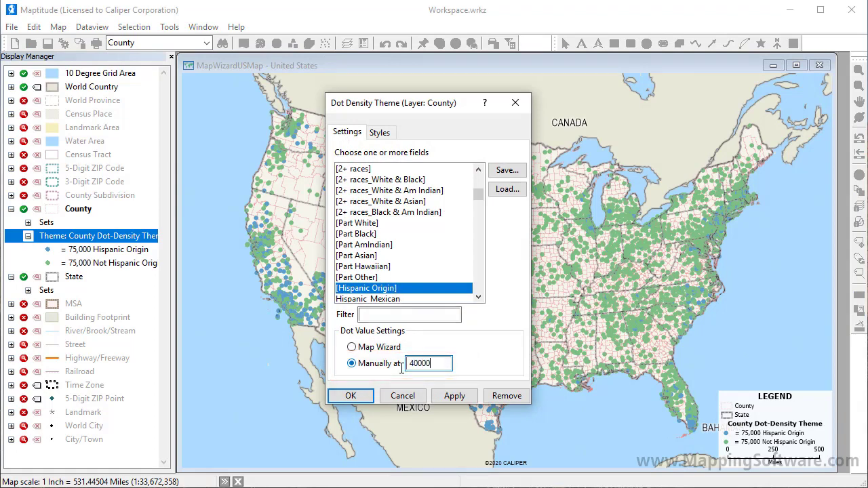
Restyle the Hispanic Origin dots salmon red at size 4 and apply the theme.
{"action": "left_click", "coordinate": [379, 133]}
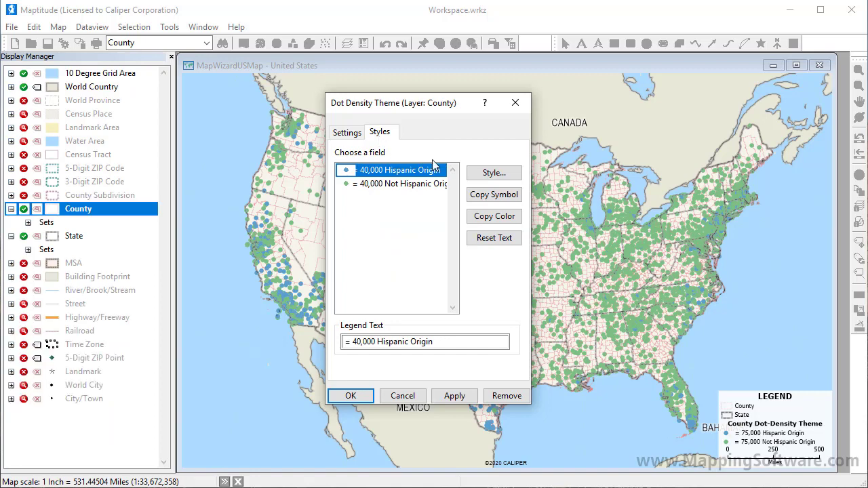
{"action": "left_click", "coordinate": [475, 175]}
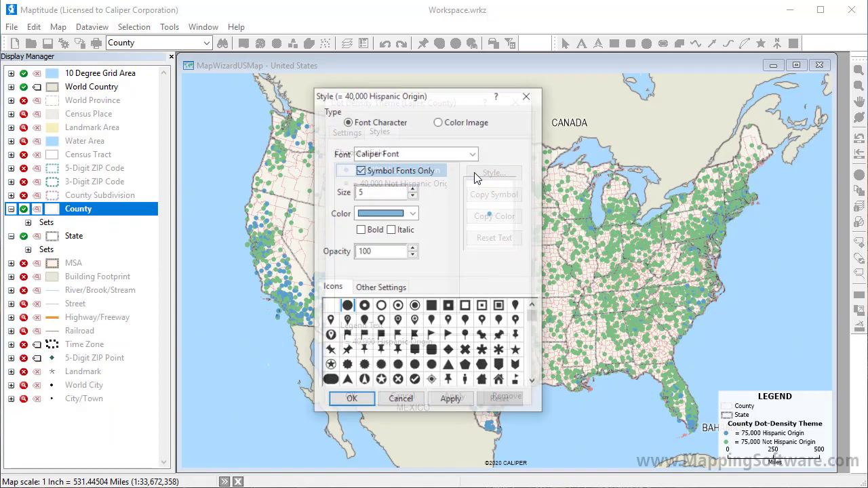
{"action": "left_click", "coordinate": [412, 213]}
{"action": "scroll", "coordinate": [414, 391], "scroll_direction": "down", "scroll_amount": 3}
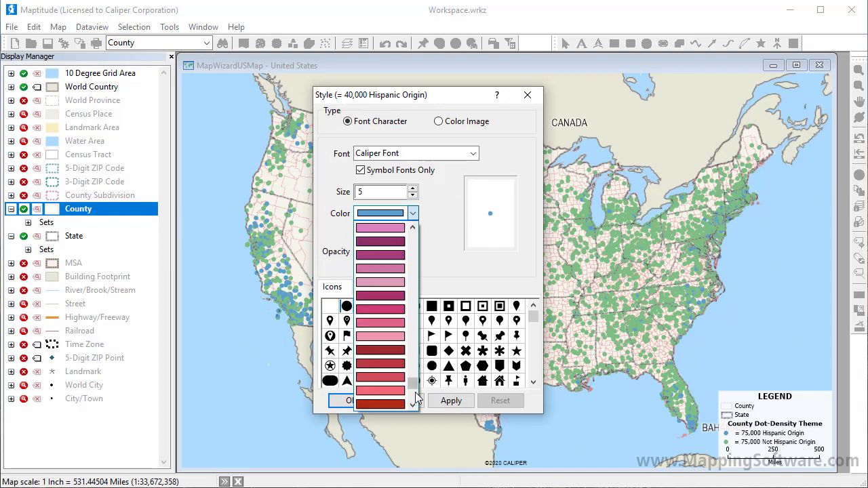
{"action": "left_click", "coordinate": [389, 390]}
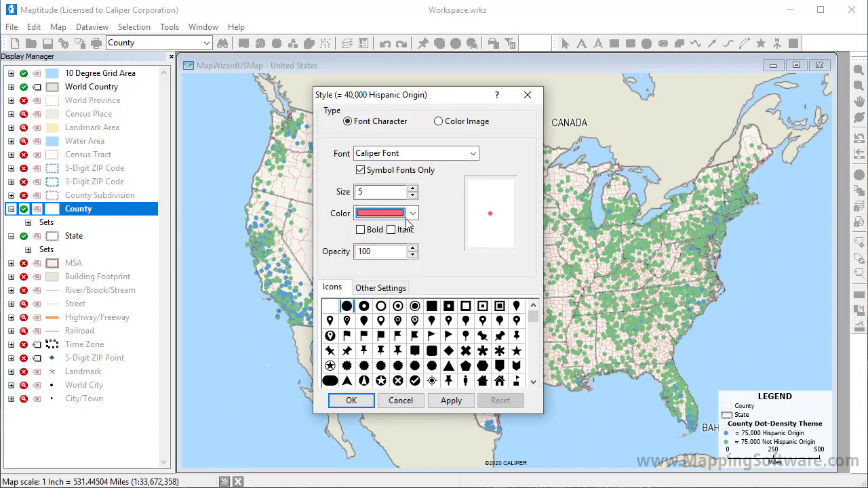
{"action": "left_click", "coordinate": [412, 196]}
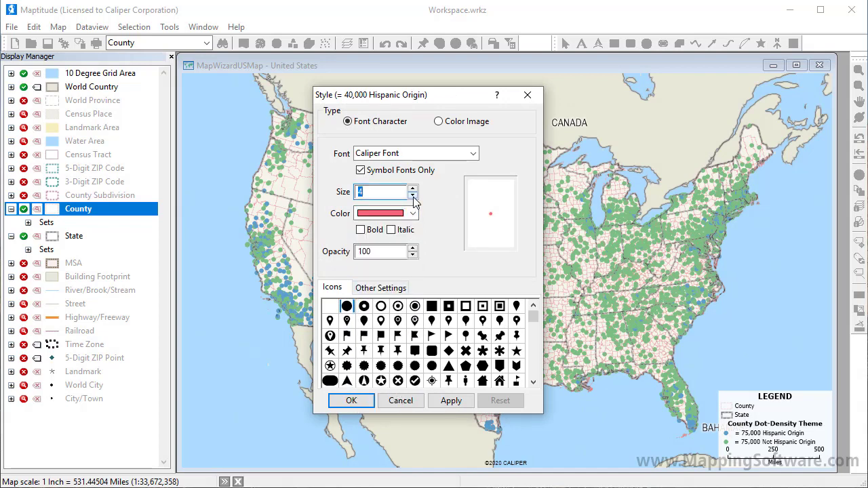
{"action": "left_click", "coordinate": [355, 401]}
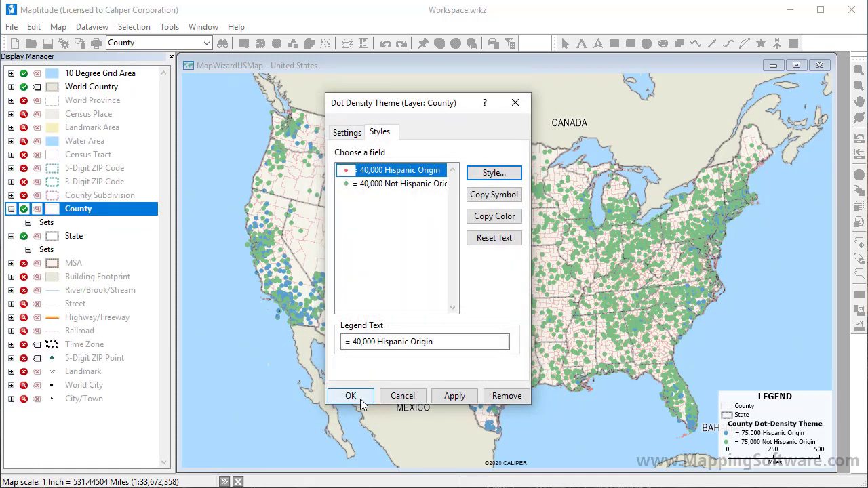
{"action": "left_click", "coordinate": [487, 197]}
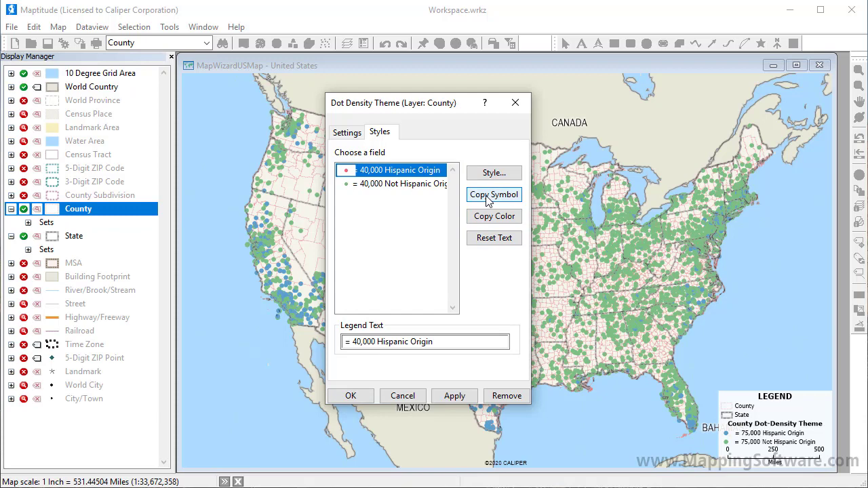
{"action": "left_click", "coordinate": [343, 397]}
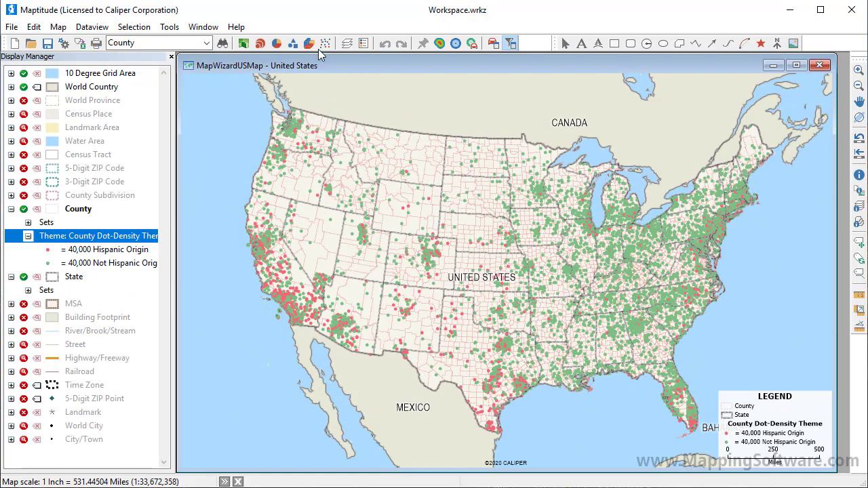
{"action": "left_click", "coordinate": [323, 45]}
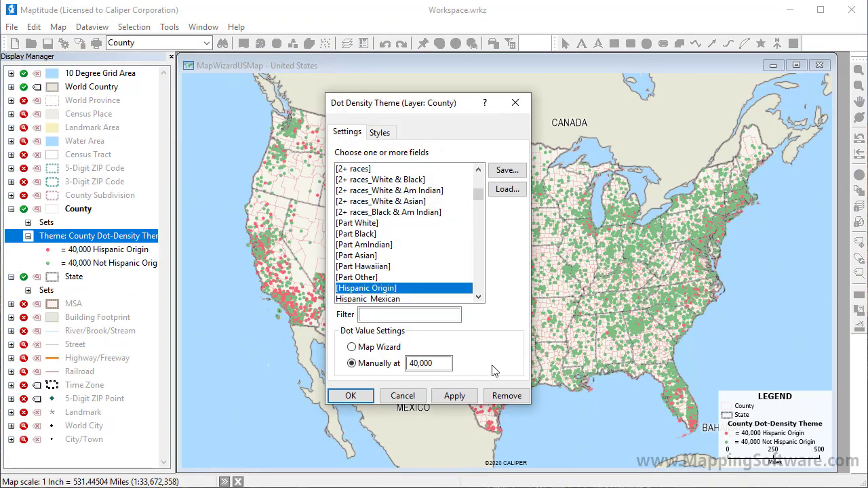
Remove the dot-density theme and create a County size theme of circles scaled by Population.
{"action": "left_click", "coordinate": [507, 395]}
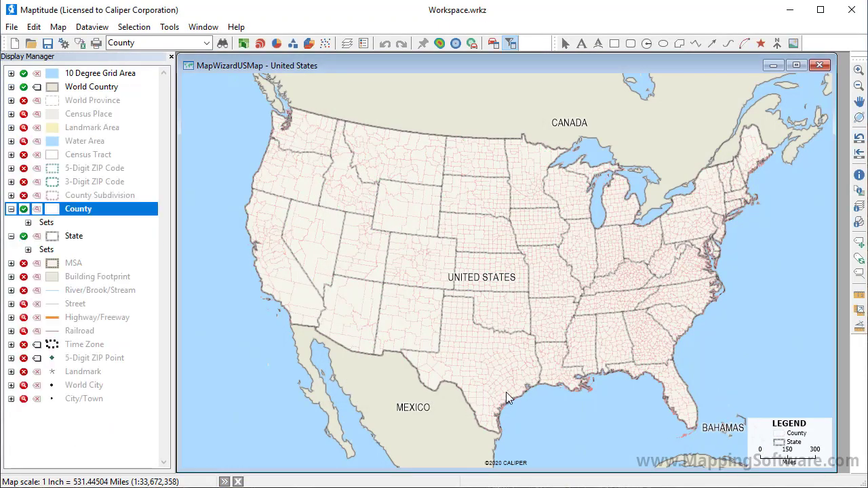
{"action": "left_click", "coordinate": [259, 45]}
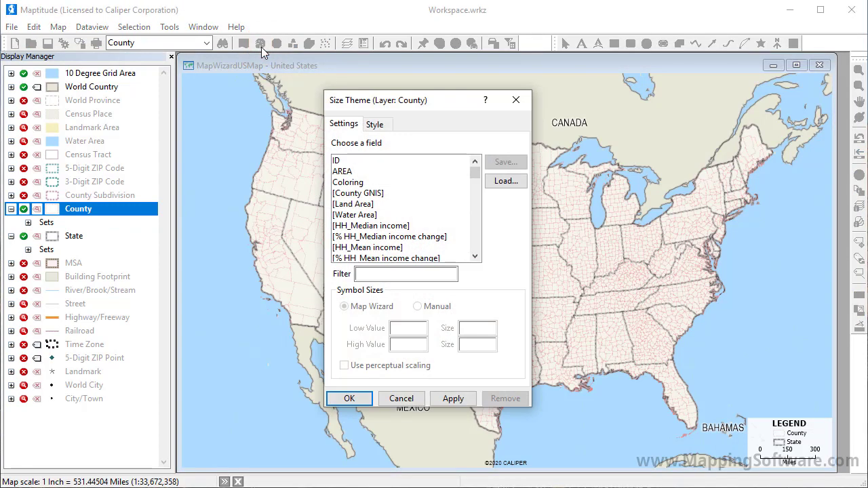
{"action": "left_click", "coordinate": [408, 274]}
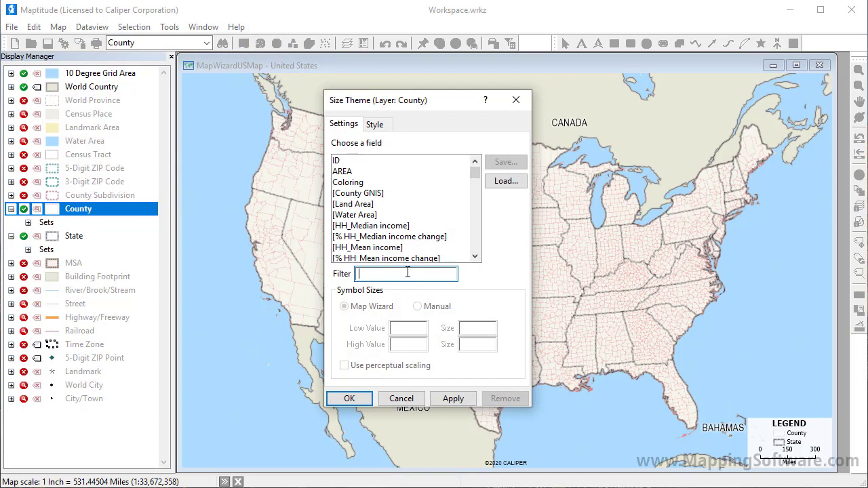
{"action": "type", "text": "pop"}
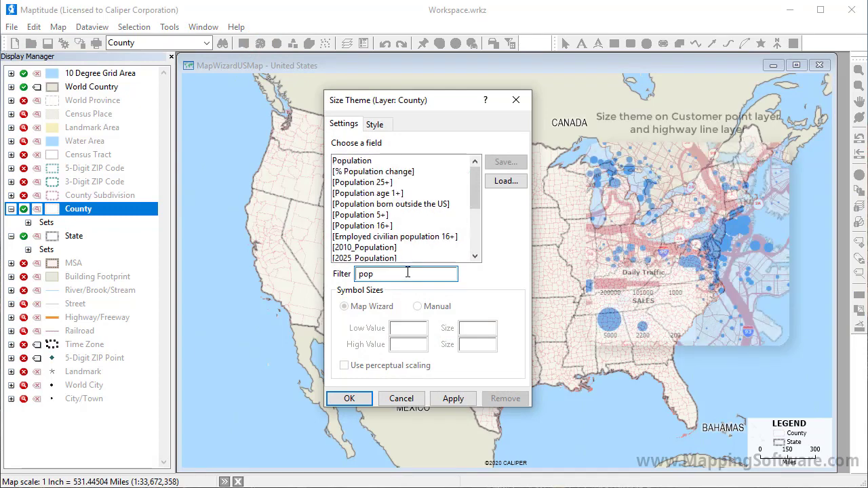
{"action": "left_click", "coordinate": [364, 161]}
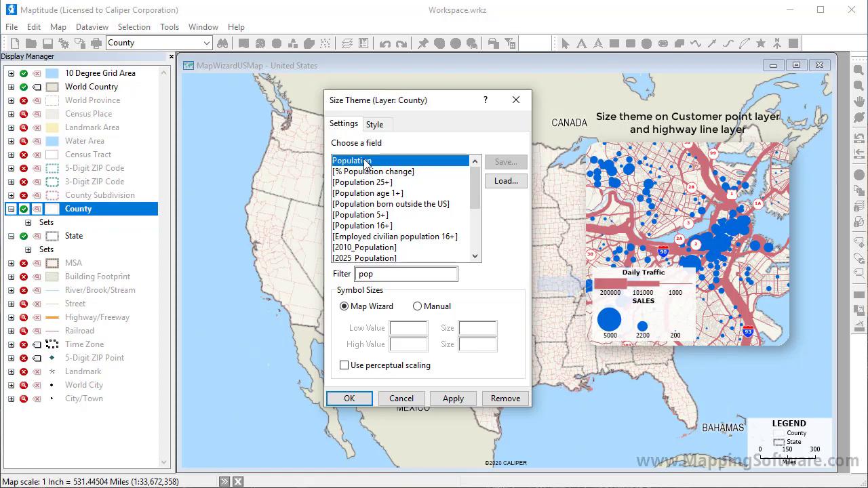
{"action": "left_click", "coordinate": [376, 126]}
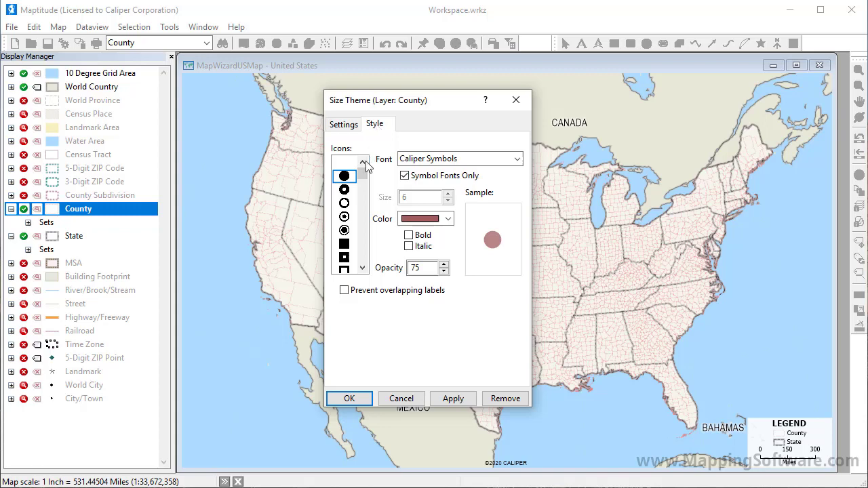
{"action": "left_click", "coordinate": [355, 398]}
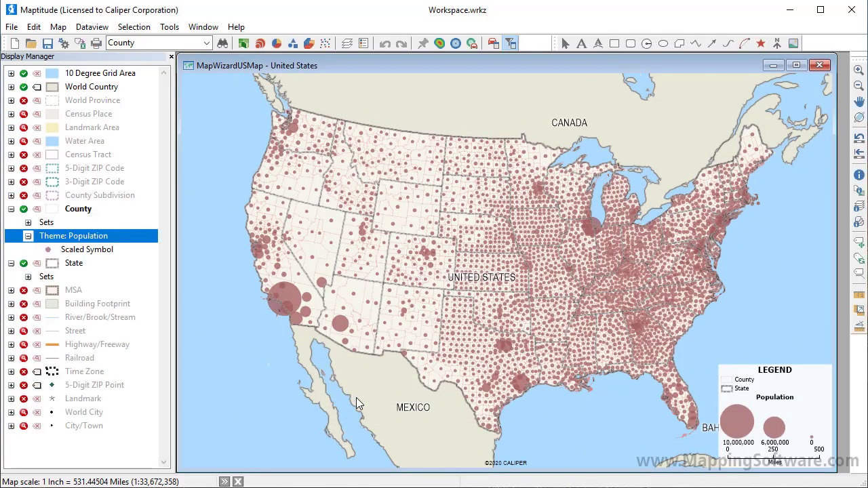
Set the size theme's manual symbol sizes to 2 for the smallest and 50 for the largest.
{"action": "left_click", "coordinate": [260, 43]}
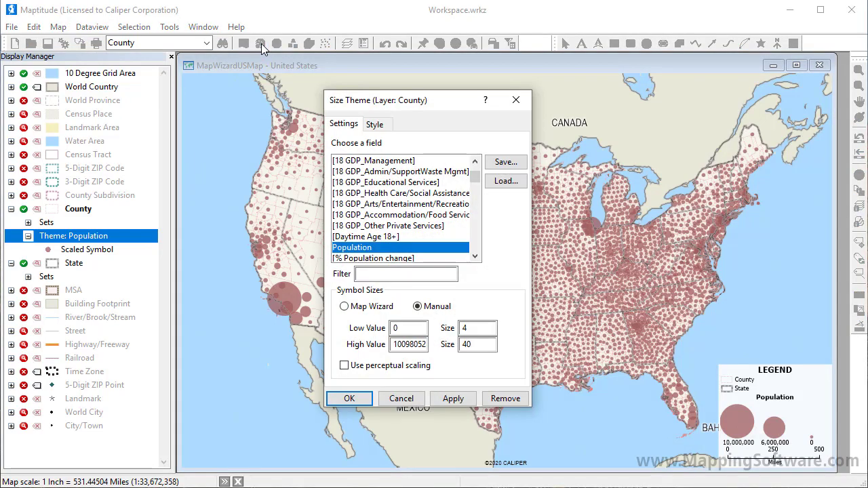
{"action": "double_click", "coordinate": [460, 328]}
{"action": "type", "text": "2"}
{"action": "key", "text": "Tab"}
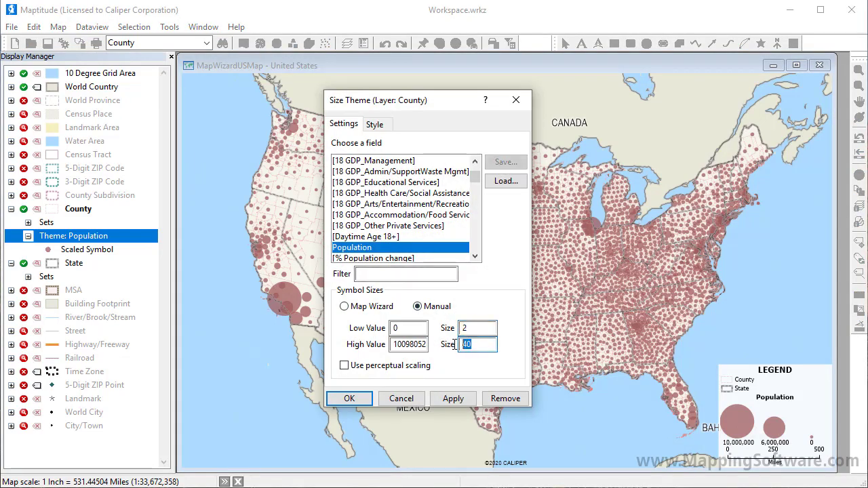
{"action": "type", "text": "50"}
{"action": "left_click", "coordinate": [349, 400]}
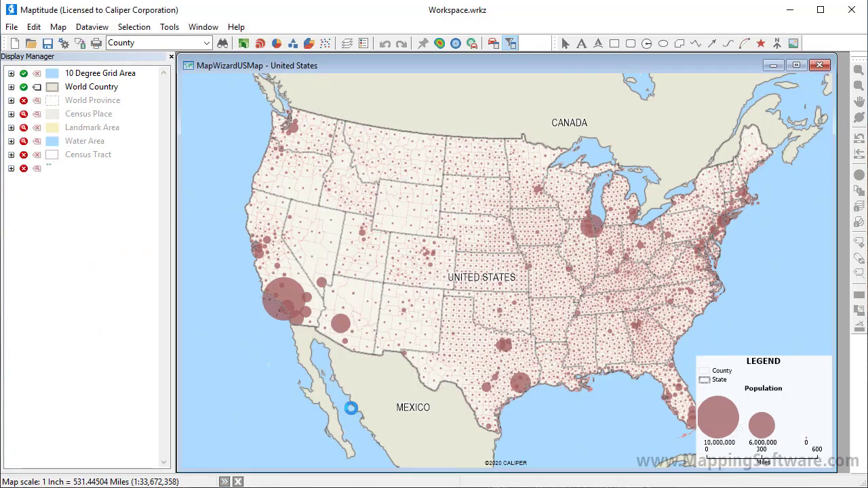